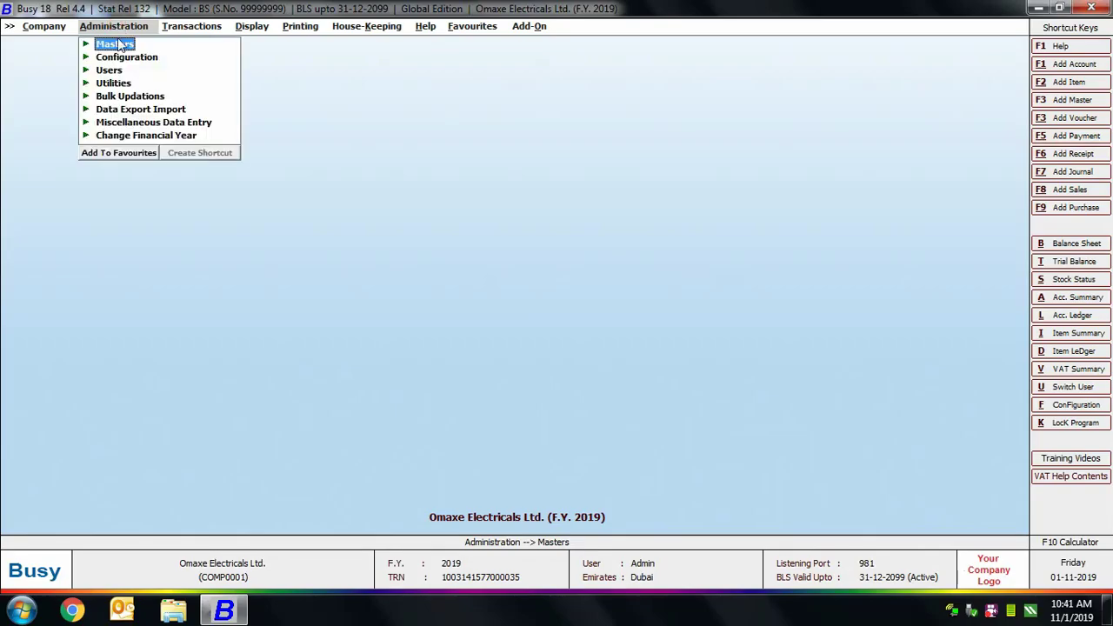
# - Expand Masters > Account to reveal its Add, Modify and List options
pyautogui.click(118, 45)
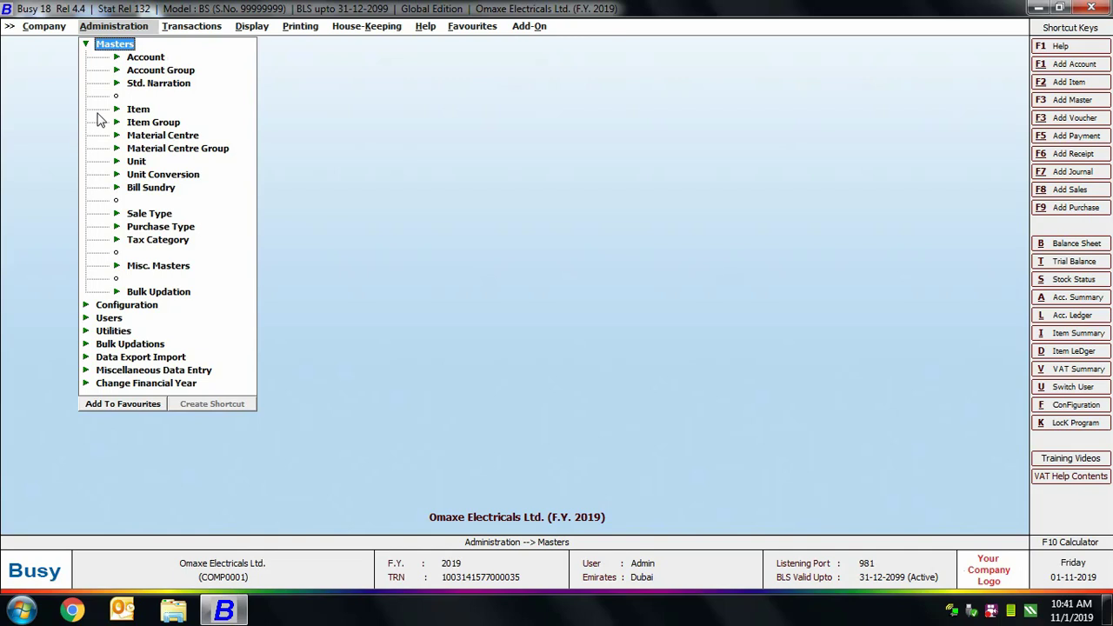
pyautogui.click(154, 57)
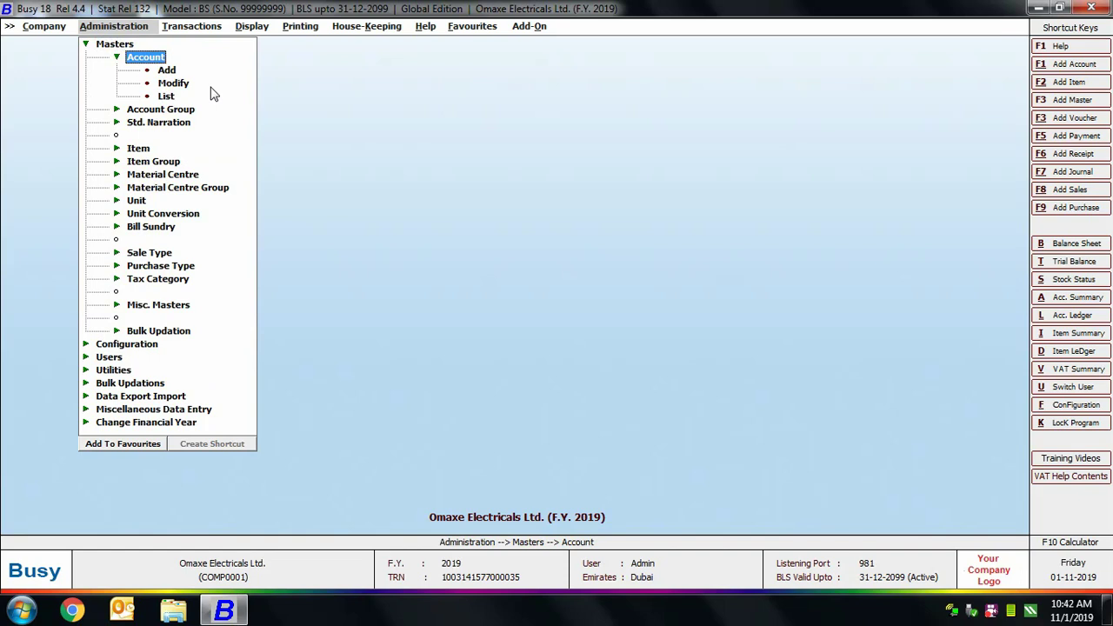
# - Add a new account 'Arshia Enterprises' and type 'sun' to find Sundry Debtors for its group
pyautogui.click(166, 70)
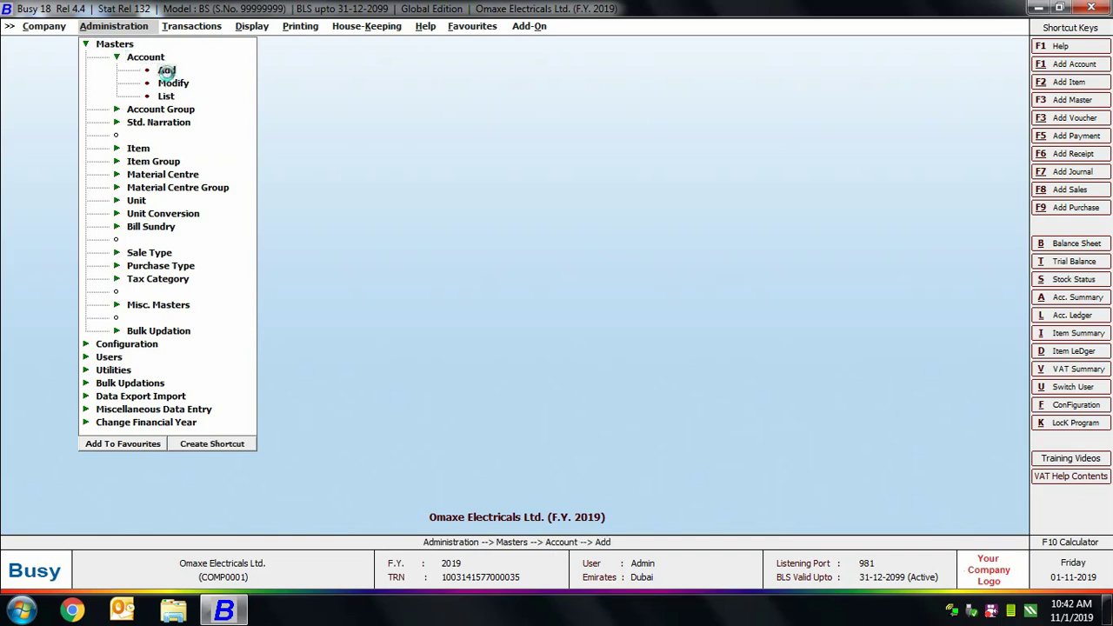
pyautogui.write('Arshia Enterprises')
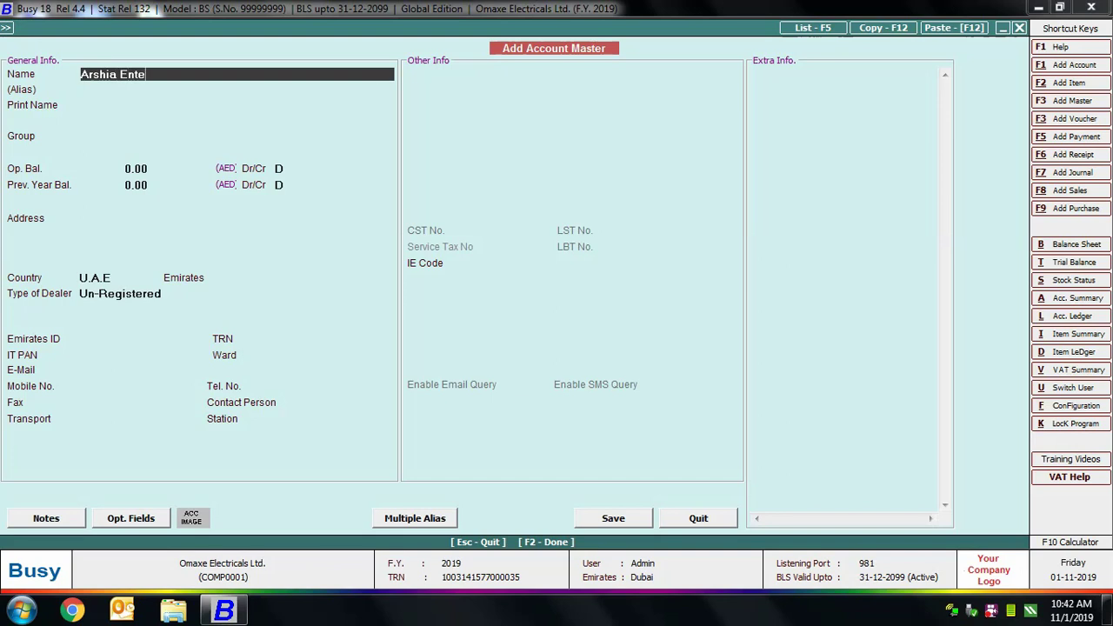
pyautogui.press('Return')
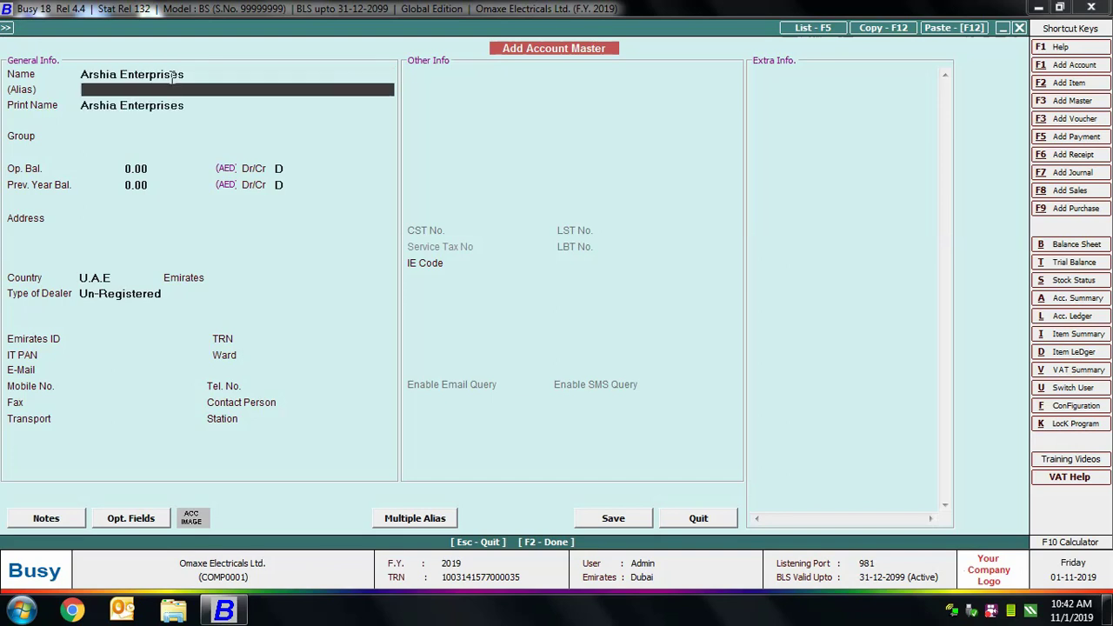
pyautogui.press('Return')
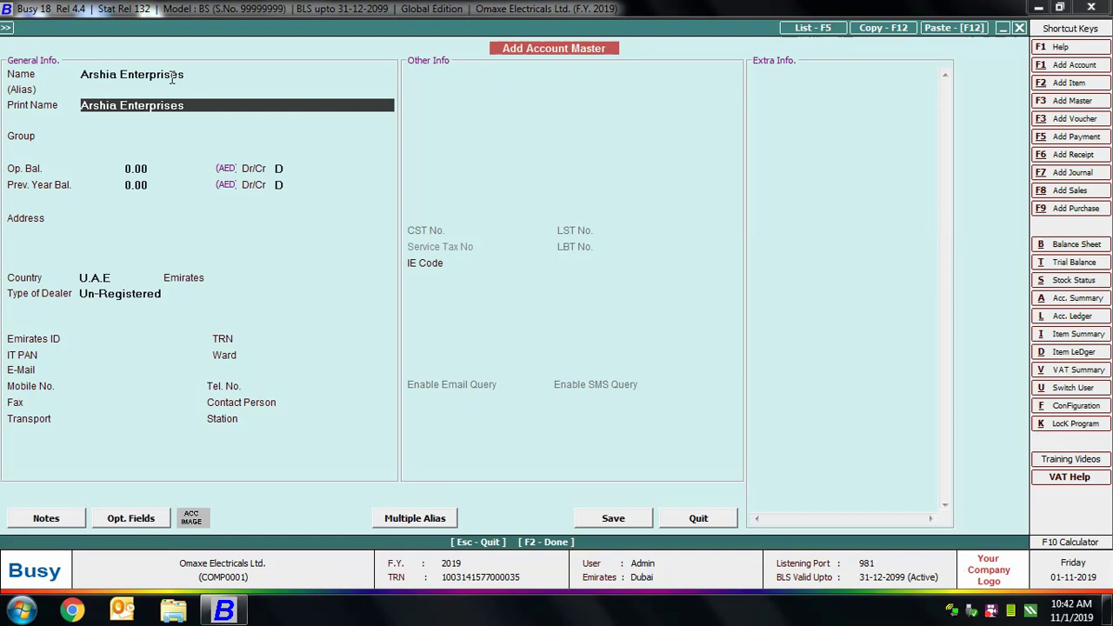
pyautogui.press('Return')
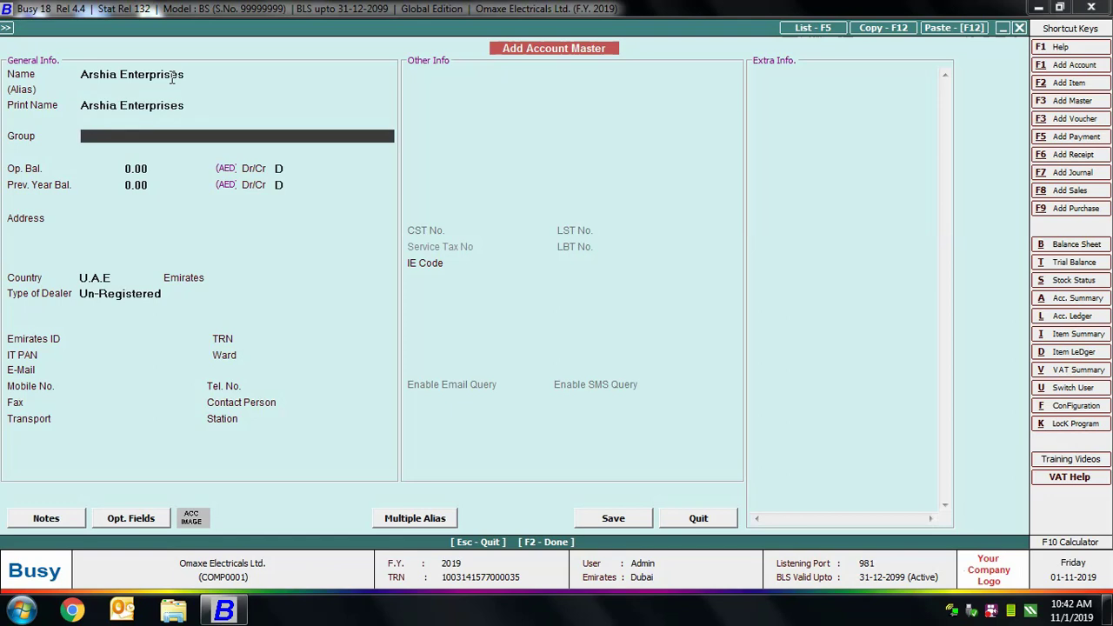
pyautogui.write('sun')
pyautogui.press('Down')
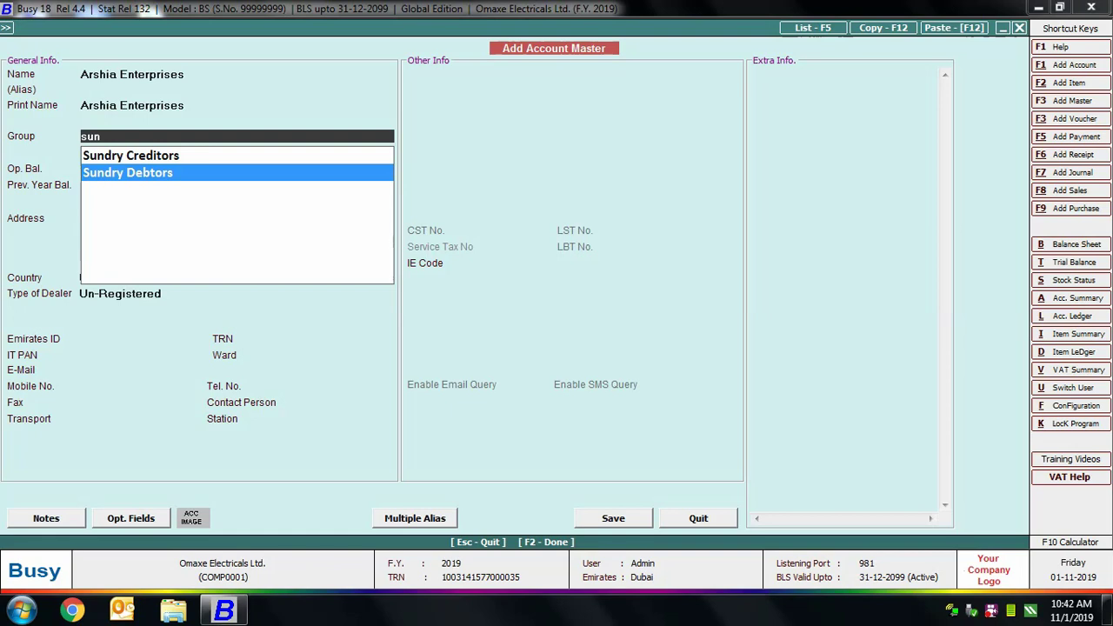
# - Put Arshia Enterprises under Sundry Debtors with a 1,000.00 Dr opening balance
pyautogui.press('Return')
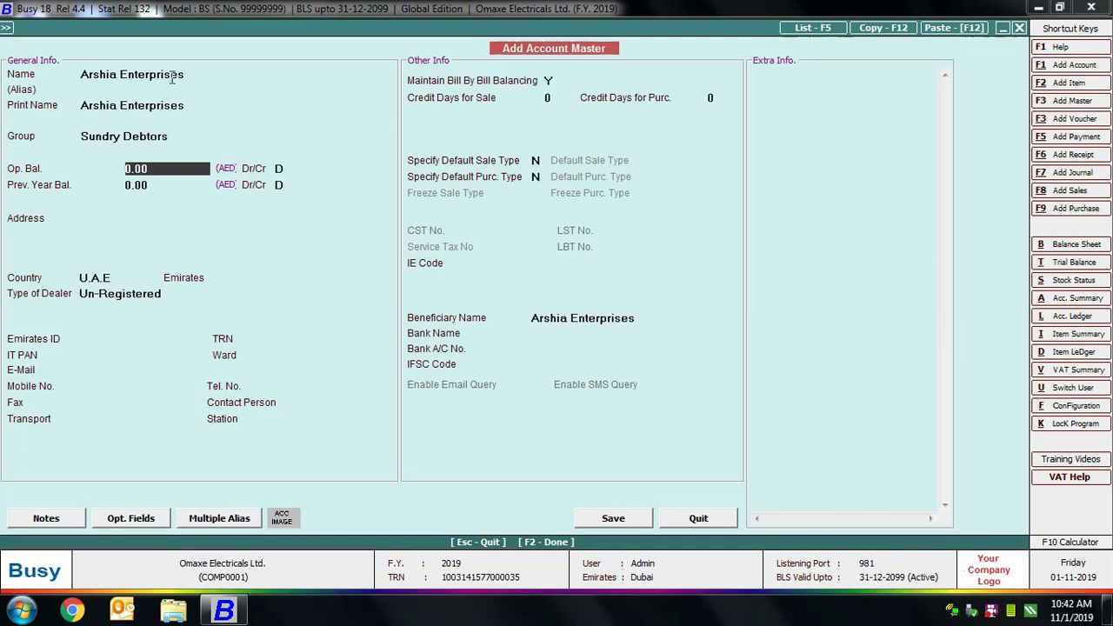
pyautogui.write('1000')
pyautogui.press('Return')
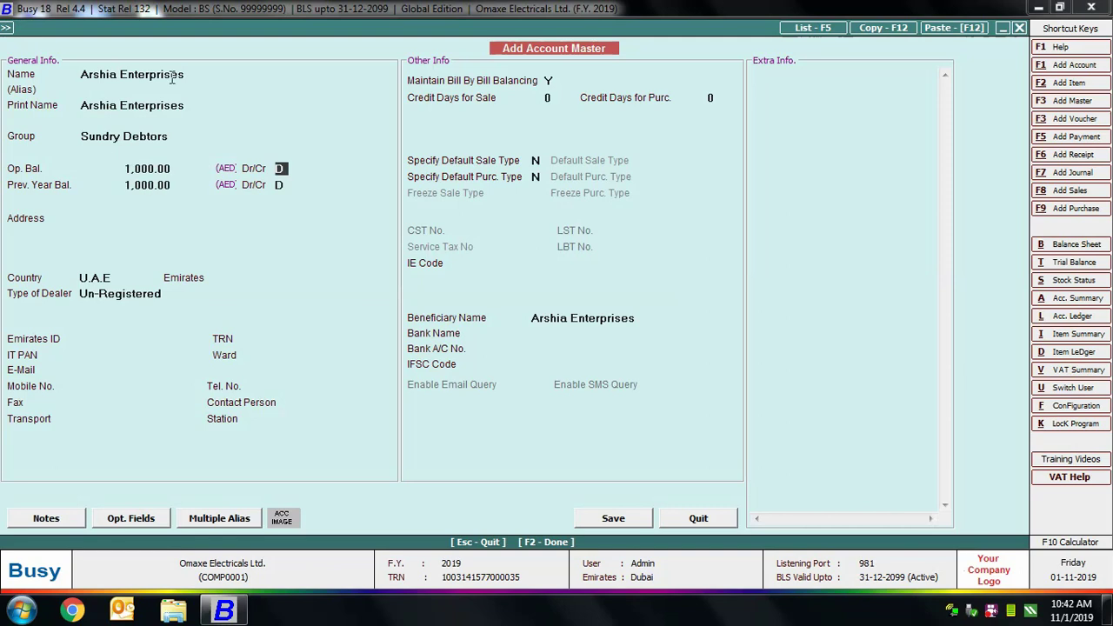
pyautogui.press('Return')
pyautogui.press('Return')
pyautogui.press('Return')
# - Enter the address 'Shop No 567, III Floor', 'DEC Tower, Dubai', with country U.A.E and emirate Dubai
pyautogui.write('Shop No 567, III')
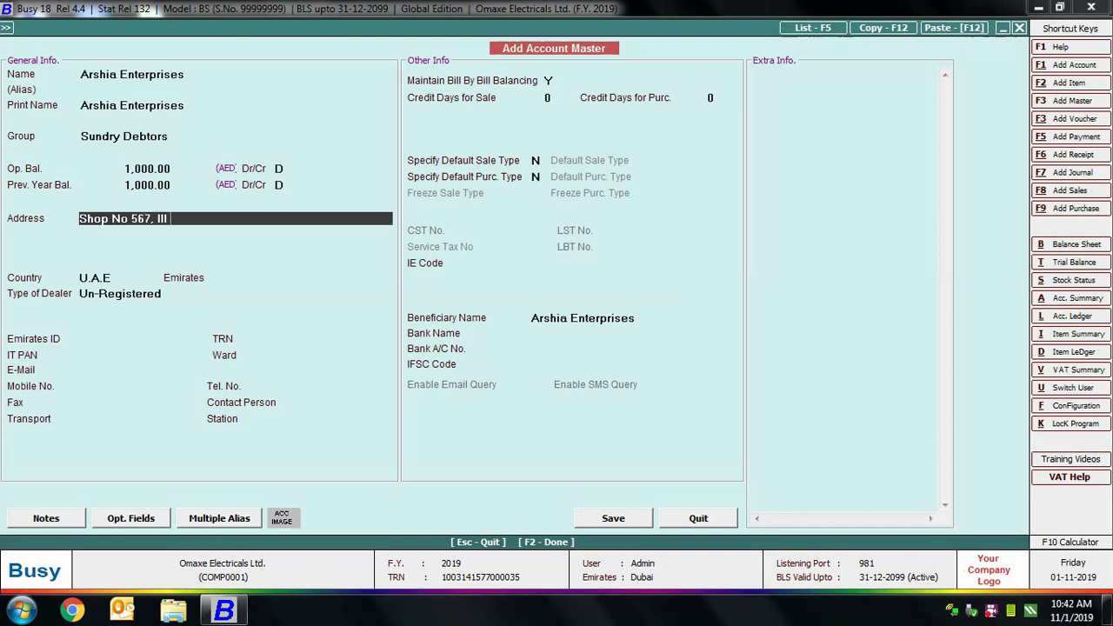
pyautogui.write(' Floor')
pyautogui.press('Return')
pyautogui.write('DEC Tower, Dubai')
pyautogui.press('Return')
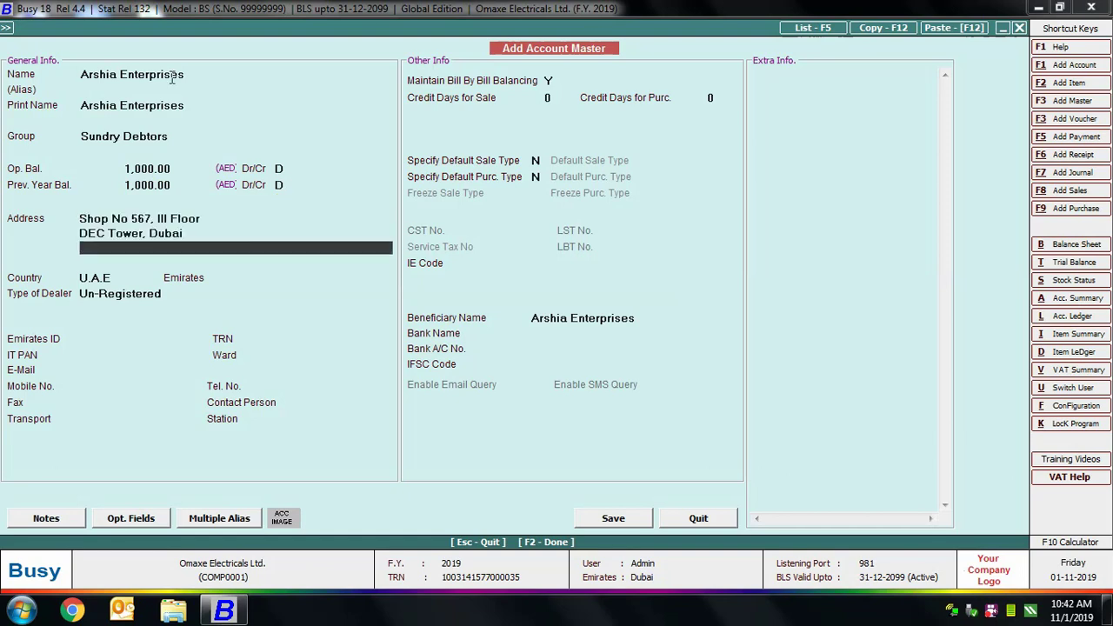
pyautogui.press('Return')
pyautogui.press('Return')
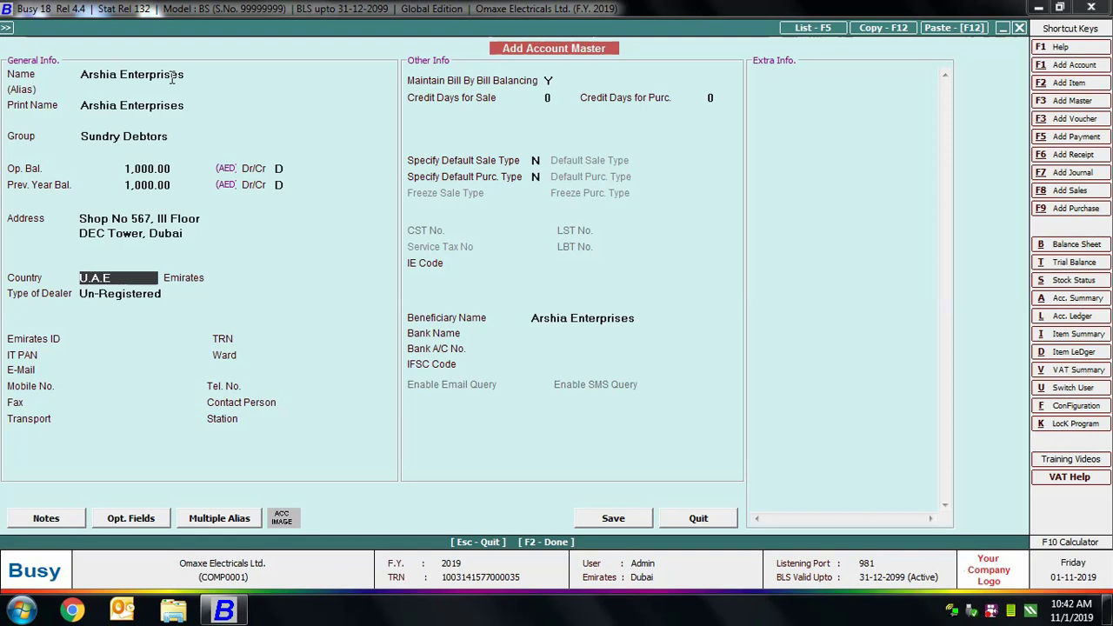
pyautogui.press('Return')
pyautogui.write('d')
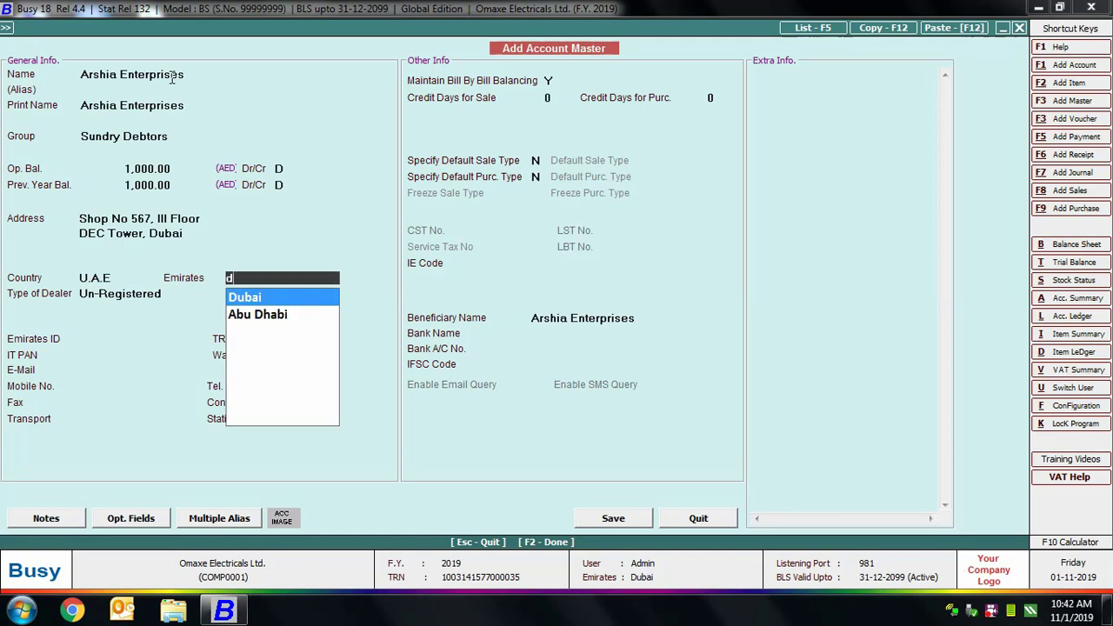
pyautogui.press('Return')
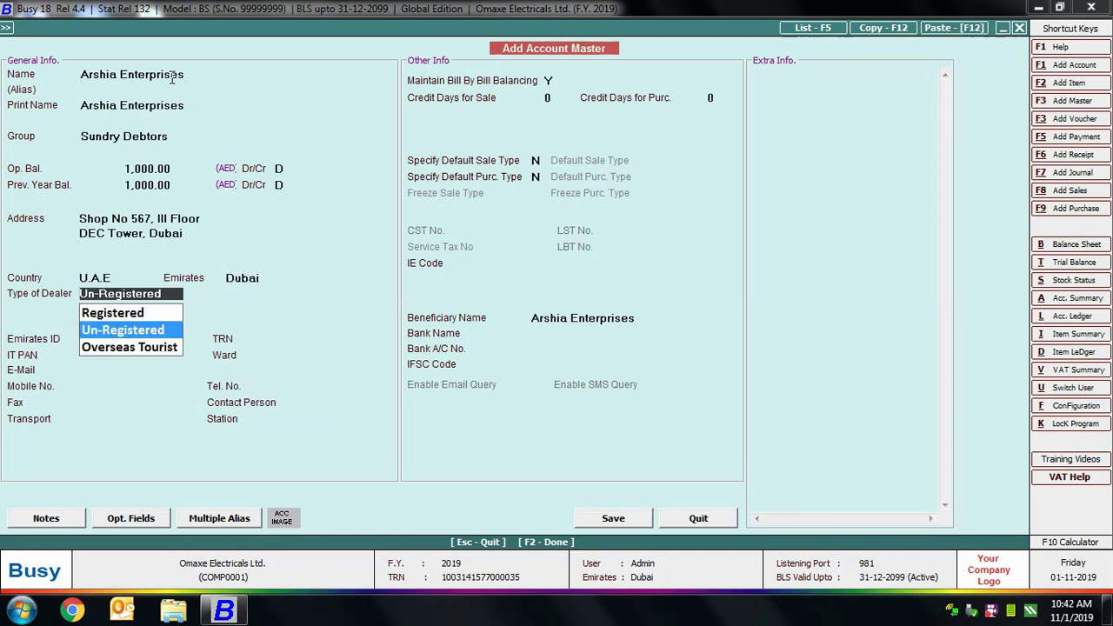
# - Set the dealer type to Registered and fill in the Emirates ID and TRN
pyautogui.press('Up')
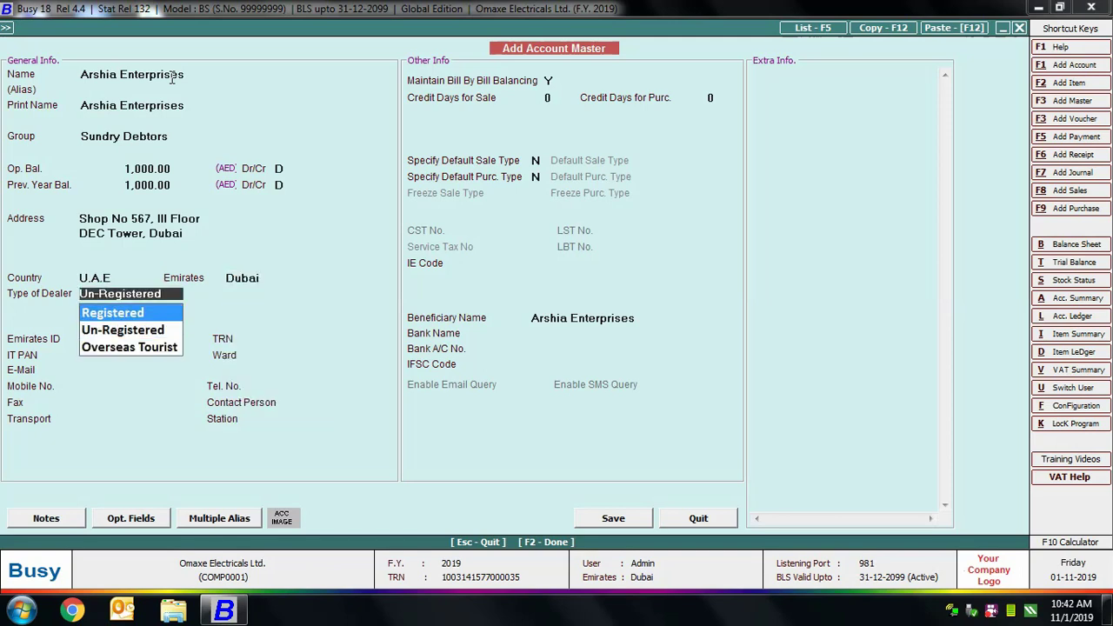
pyautogui.press('Return')
pyautogui.write('xxxxxxxx')
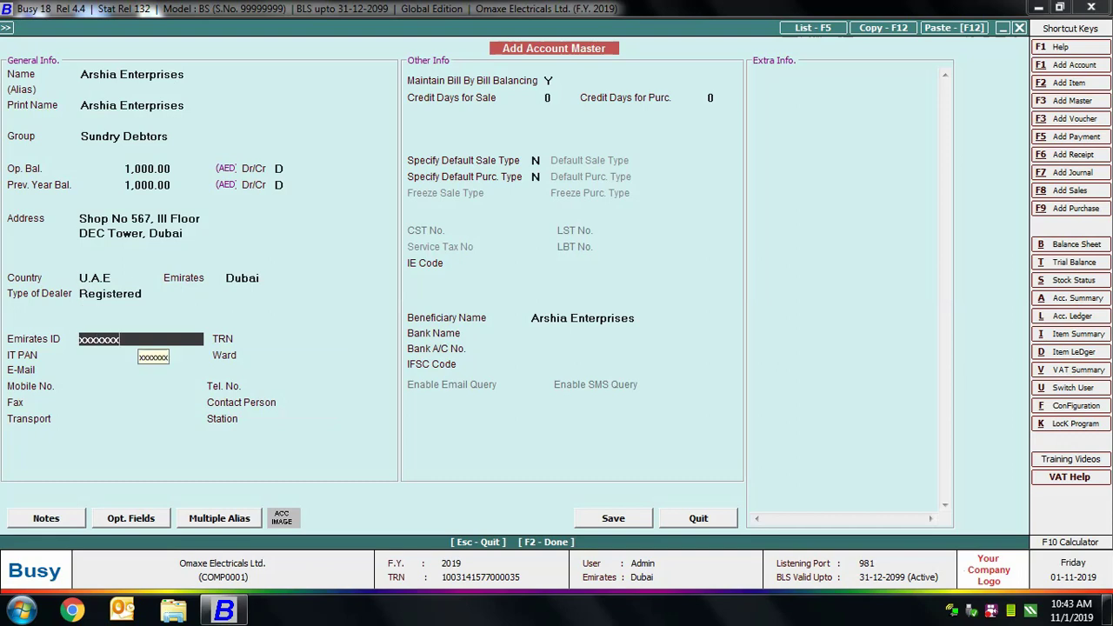
pyautogui.press('Return')
pyautogui.write('xx')
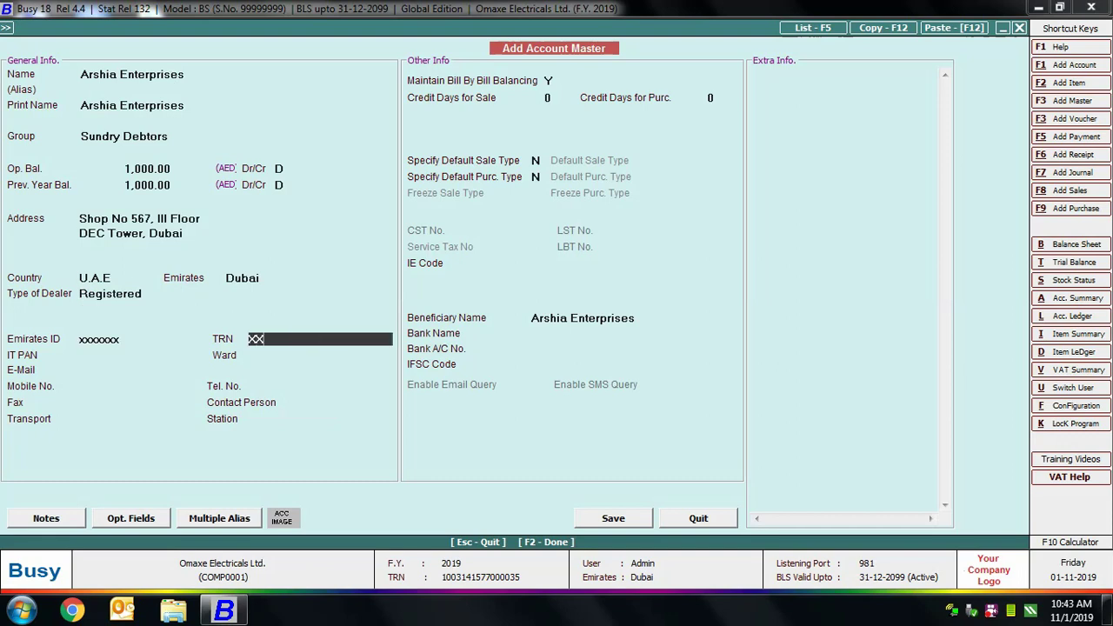
pyautogui.write('xxxxxxxxxxxxx')
pyautogui.press('Return')
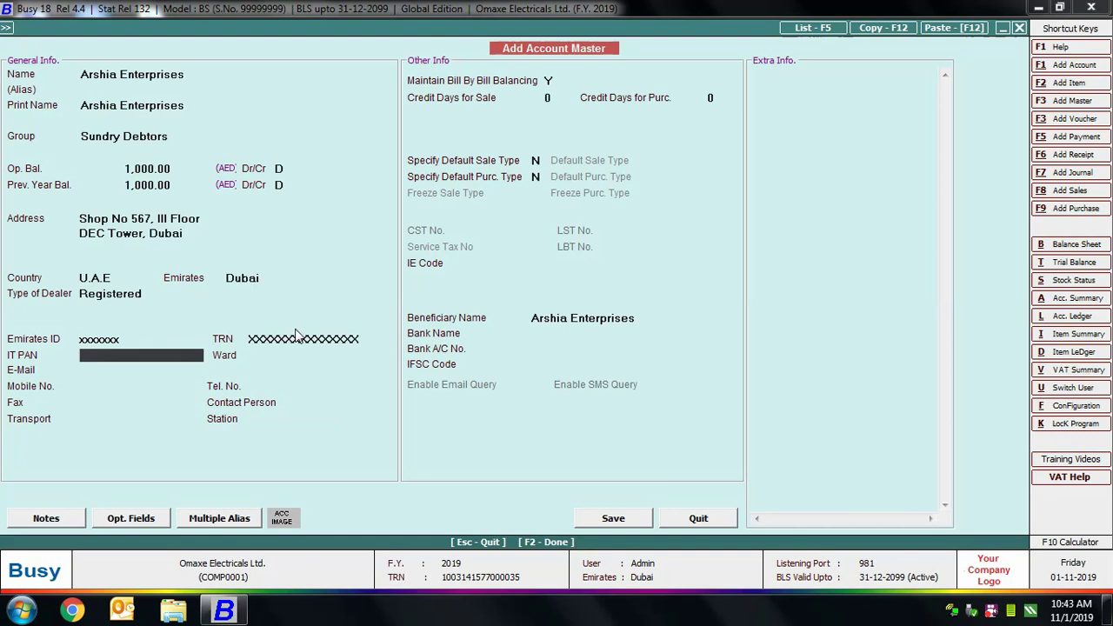
pyautogui.press('Return')
pyautogui.press('Return')
pyautogui.press('Return')
pyautogui.press('Return')
pyautogui.press('Return')
pyautogui.press('Return')
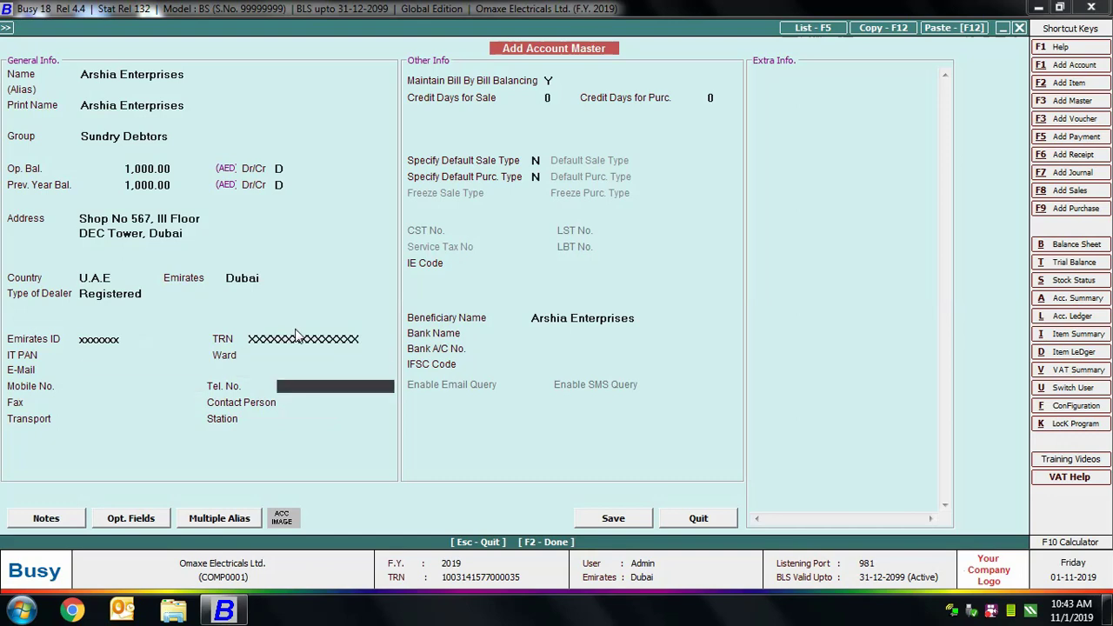
pyautogui.press('Return')
pyautogui.press('Return')
pyautogui.press('Return')
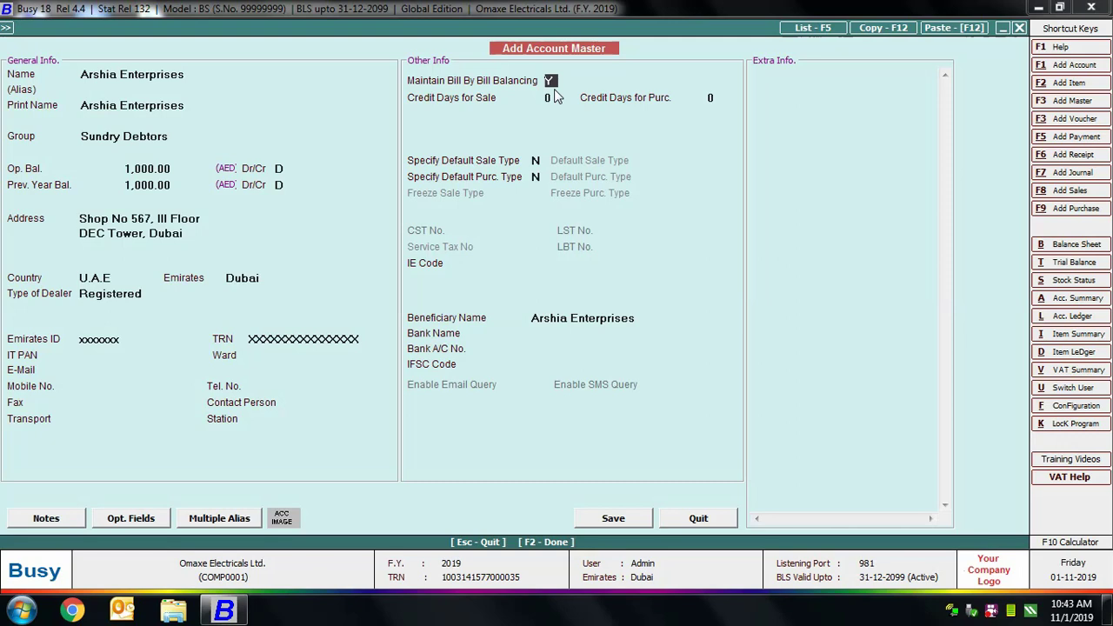
# - Keep bill-by-bill balancing on and set 30 credit days for sale and purchase
pyautogui.press('Return')
pyautogui.write('30')
pyautogui.press('Return')
pyautogui.write('3')
pyautogui.write('0')
pyautogui.press('Return')
pyautogui.click(555, 137)
pyautogui.click(557, 318)
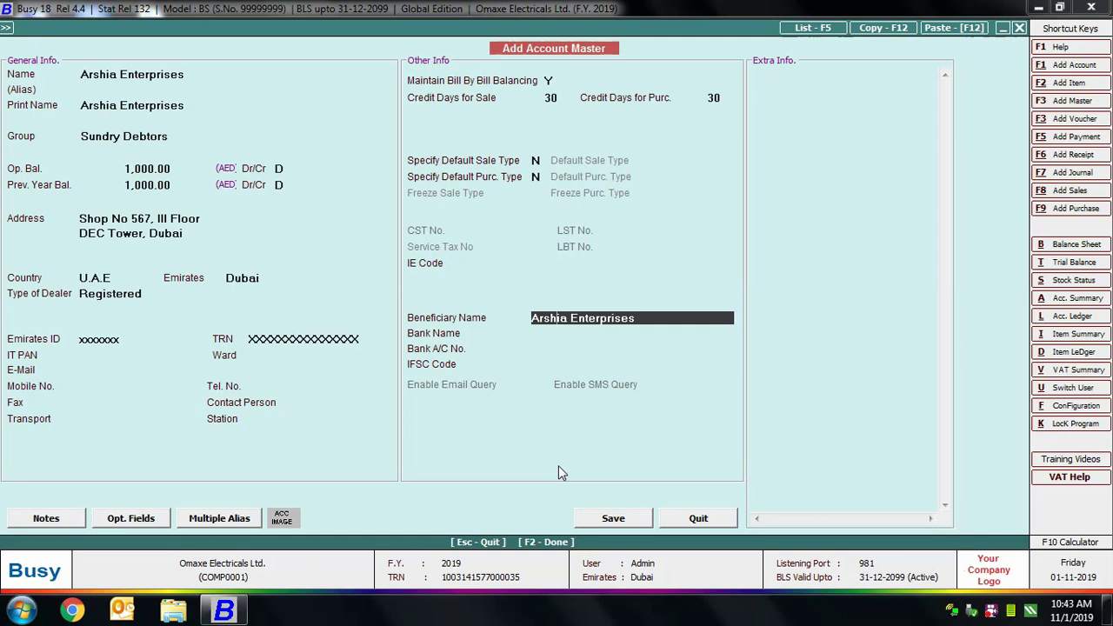
# - Add opening bill 456/31Dec for 1,000.00 Dr due 31-01-2019 and save the account
pyautogui.click(617, 518)
pyautogui.write('45')
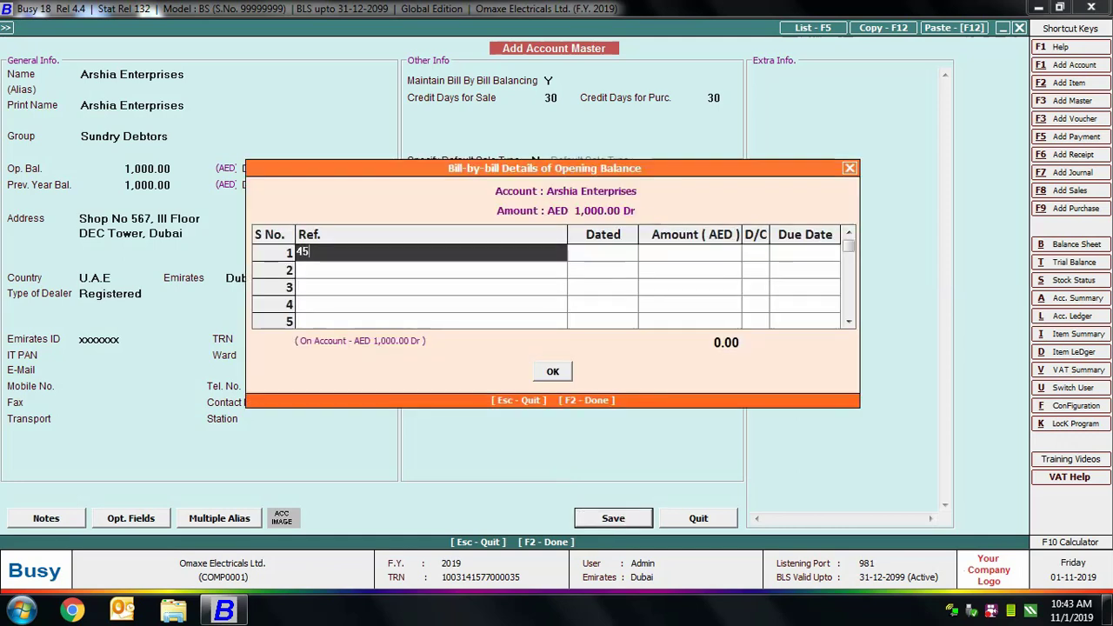
pyautogui.write('6/31Dec')
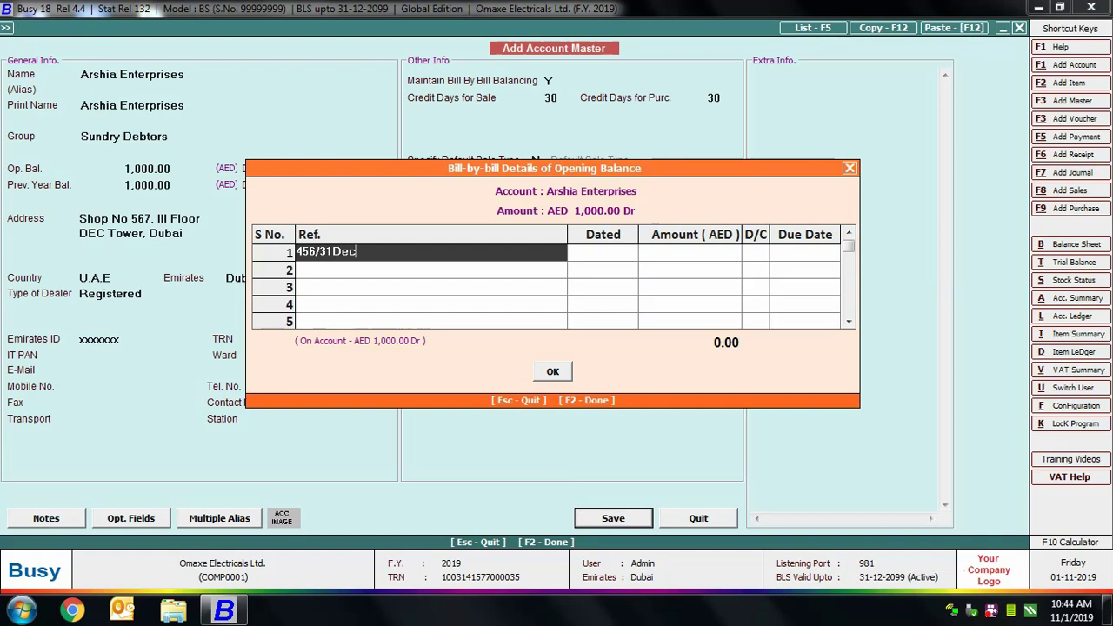
pyautogui.press('Return')
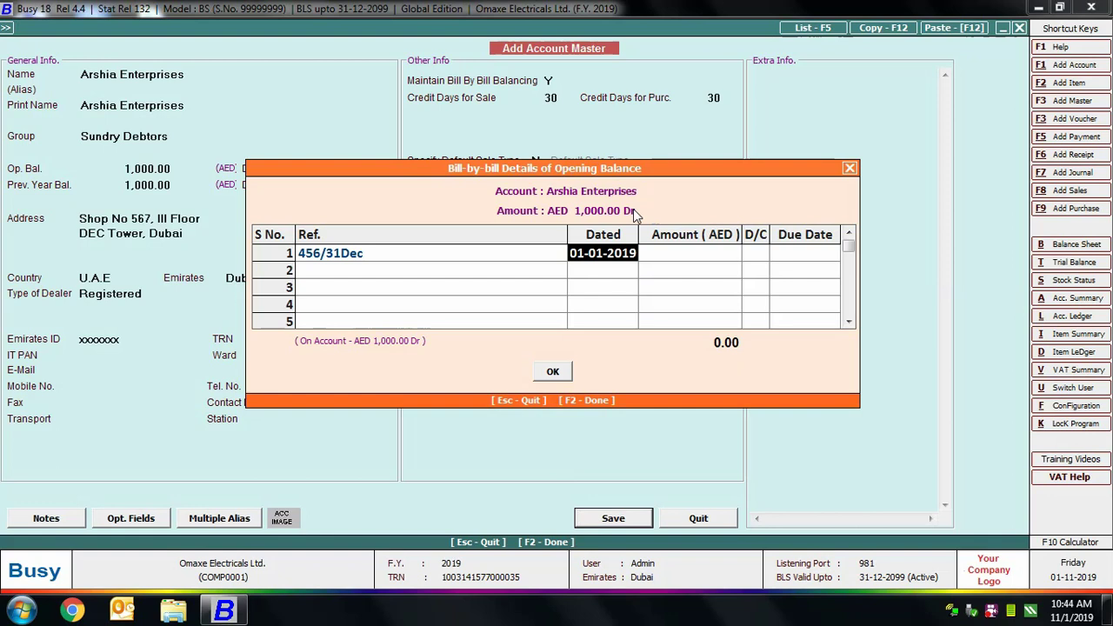
pyautogui.press('Return')
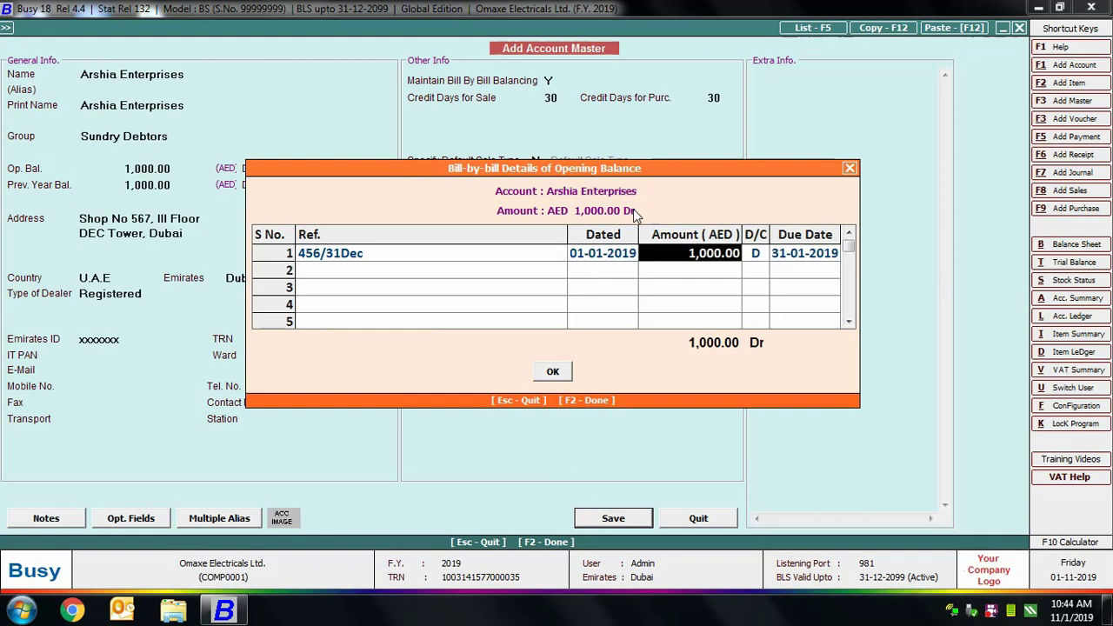
pyautogui.press('Return')
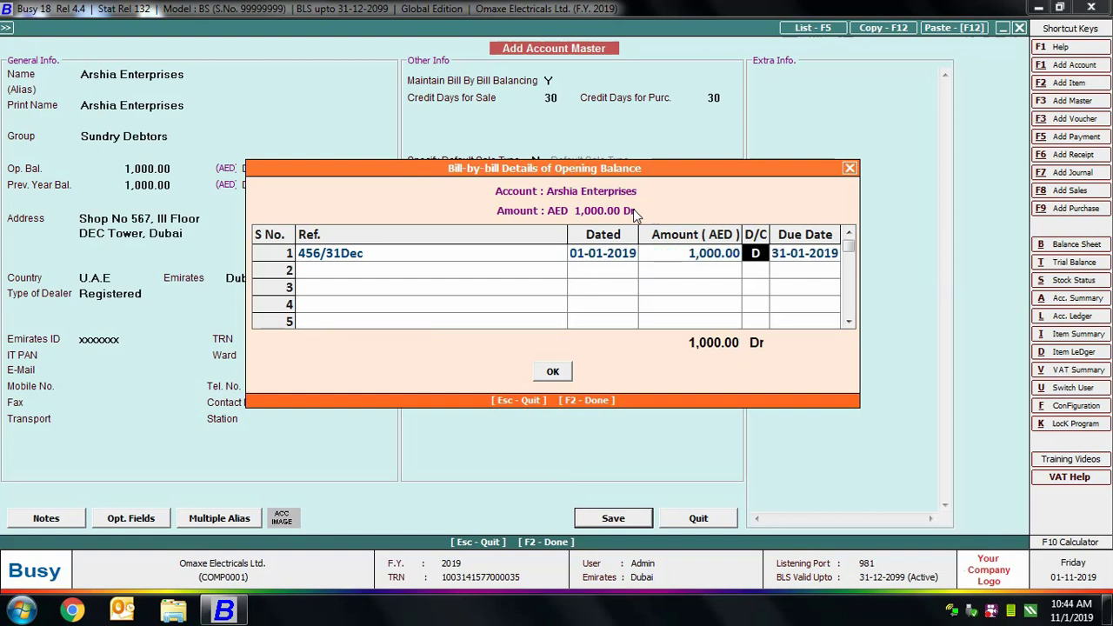
pyautogui.press('Return')
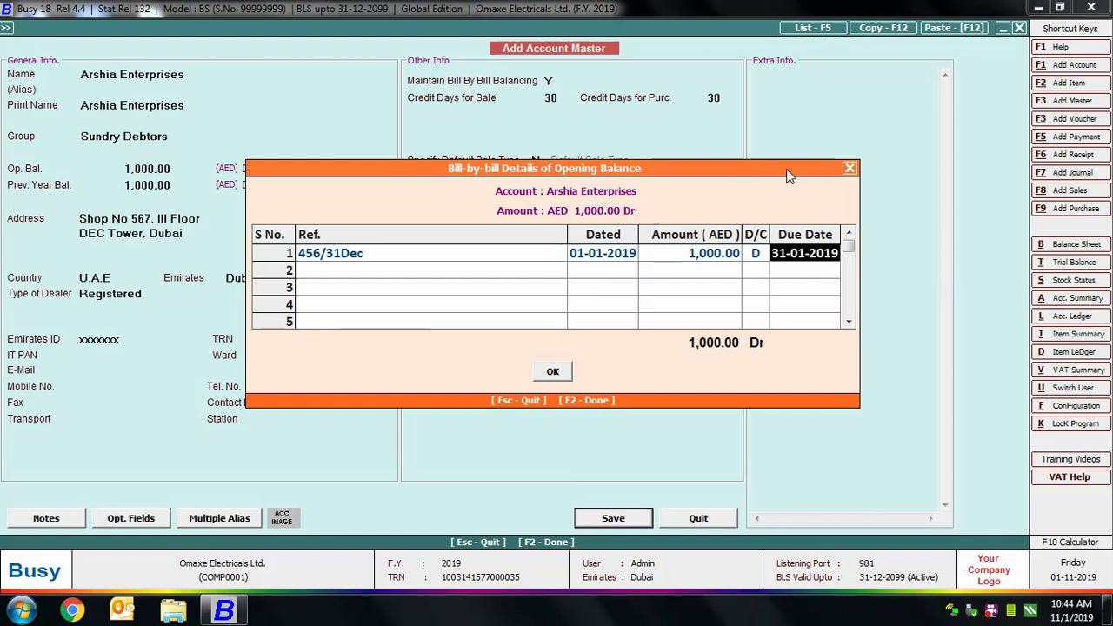
pyautogui.click(774, 270)
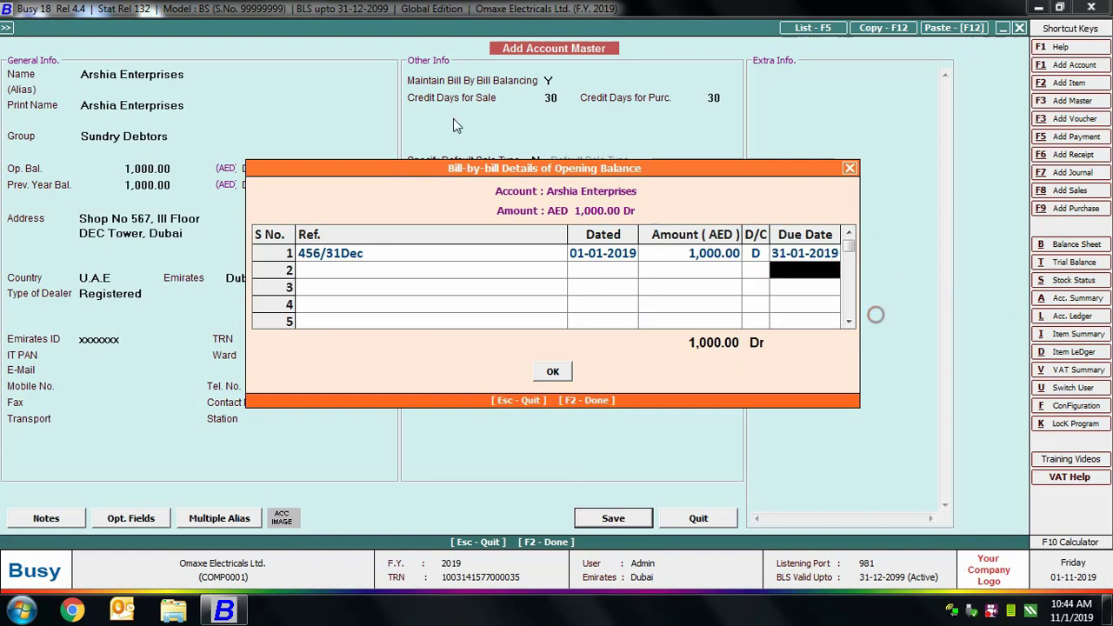
pyautogui.click(553, 372)
# - Save 'United Arab Bank' under Bank Accounts with 5,000.00 Dr opening balance, Registered dealer, and its TRN
pyautogui.write('United Arab')
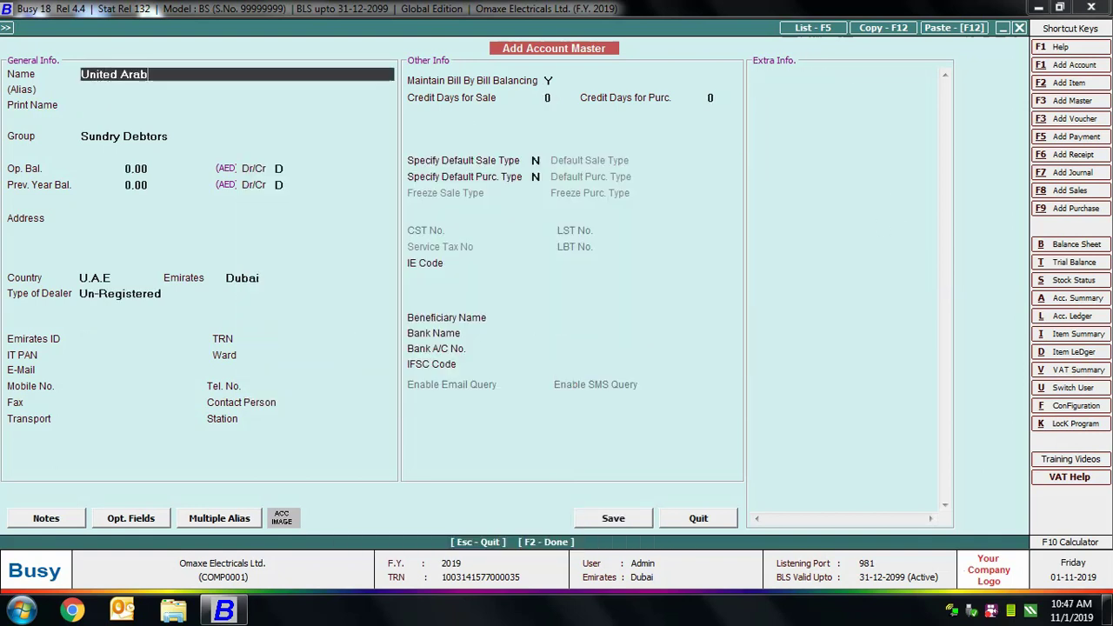
pyautogui.write(' Bank')
pyautogui.press('Return')
pyautogui.press('Return')
pyautogui.press('Return')
pyautogui.write('ban')
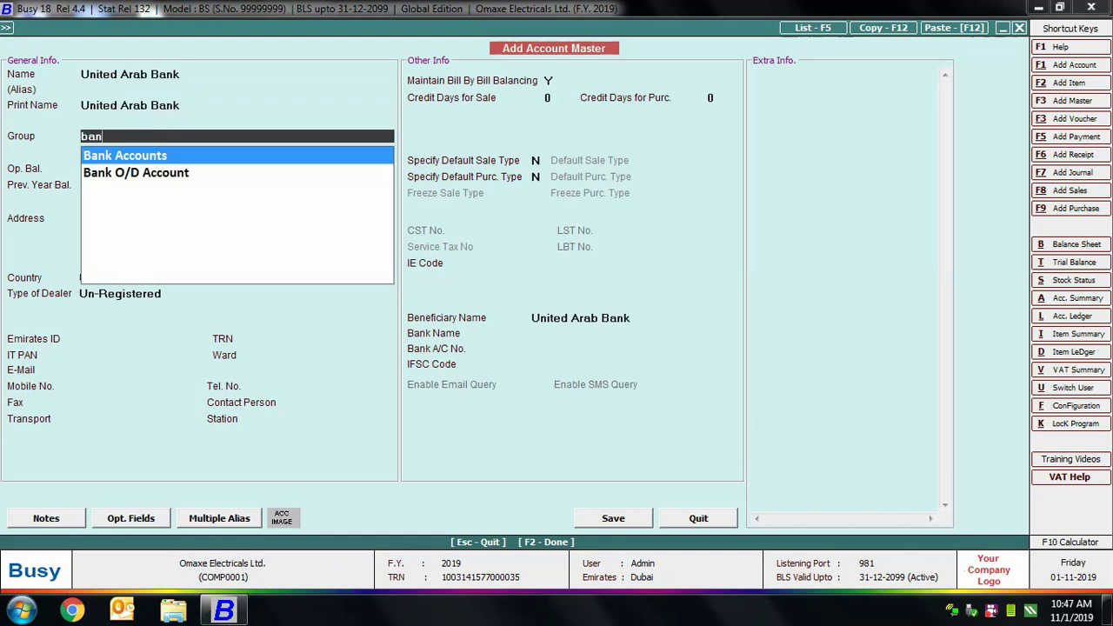
pyautogui.press('Return')
pyautogui.write('5000')
pyautogui.press('Return')
pyautogui.press('Return')
pyautogui.press('Return')
pyautogui.press('Return')
pyautogui.press('Return')
pyautogui.press('Return')
pyautogui.press('Return')
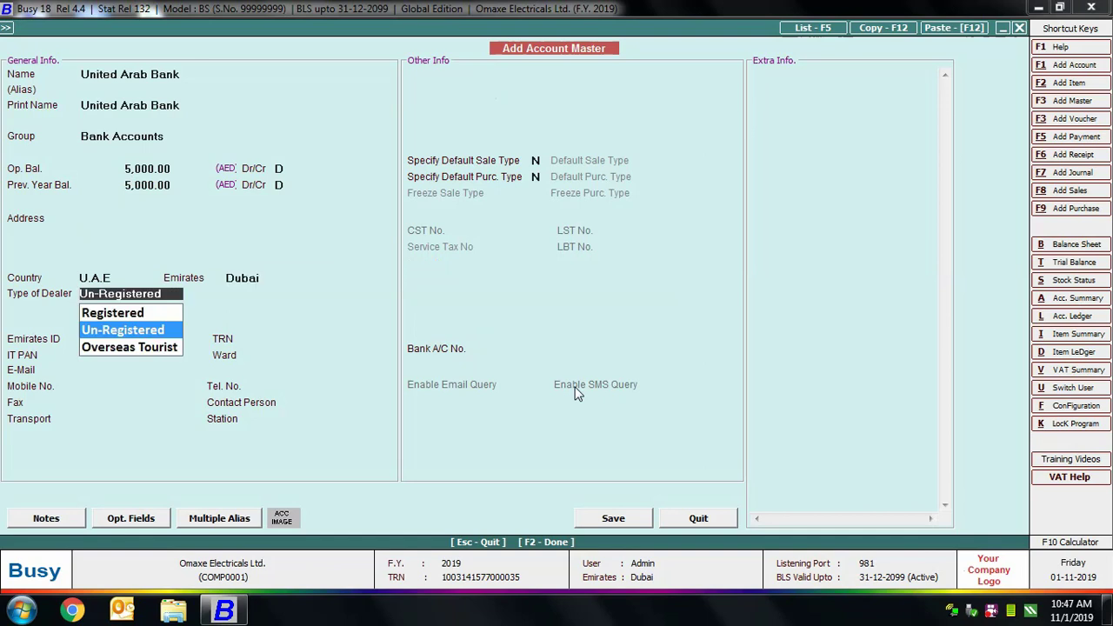
pyautogui.press('Up')
pyautogui.press('Return')
pyautogui.press('Return')
pyautogui.write('xxxxxxxxxx')
pyautogui.write('xxxxx')
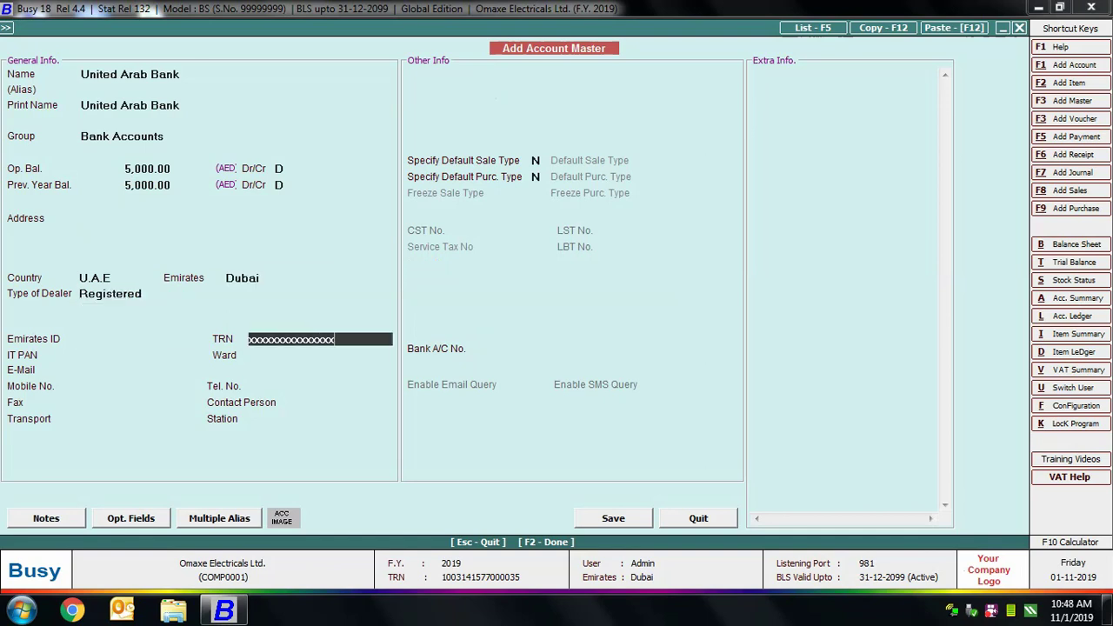
pyautogui.click(613, 522)
# - Save 'Office Maintenance Expense' under Expenses (Indirect/Admn.) with 5% tax category, then close the form
pyautogui.write('O')
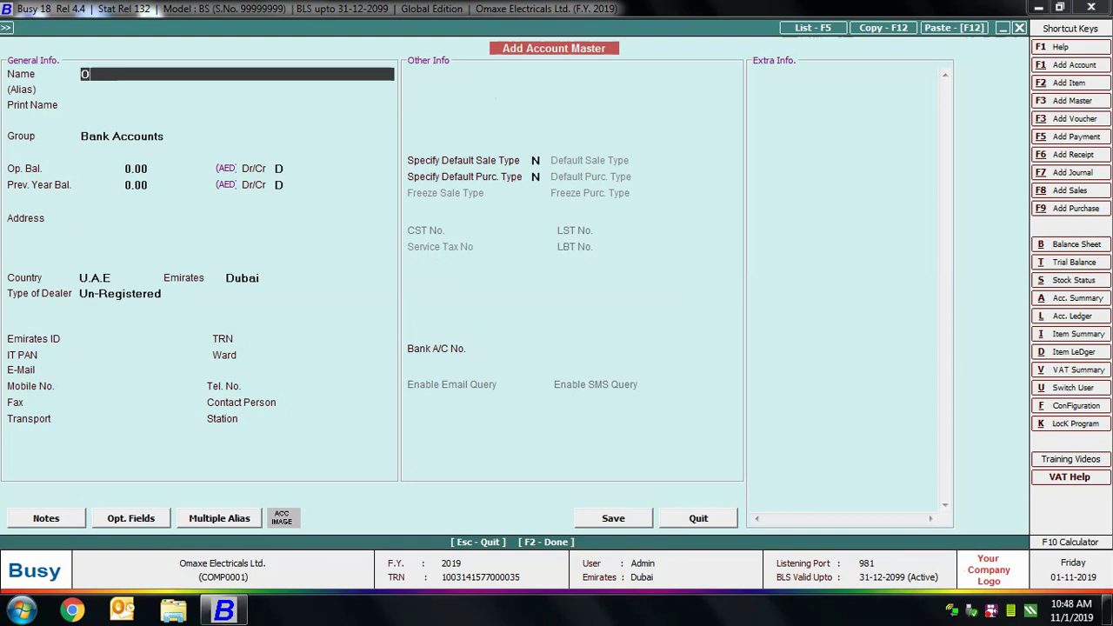
pyautogui.write('ffice Maintenance Expense')
pyautogui.press('Return')
pyautogui.press('Return')
pyautogui.press('Return')
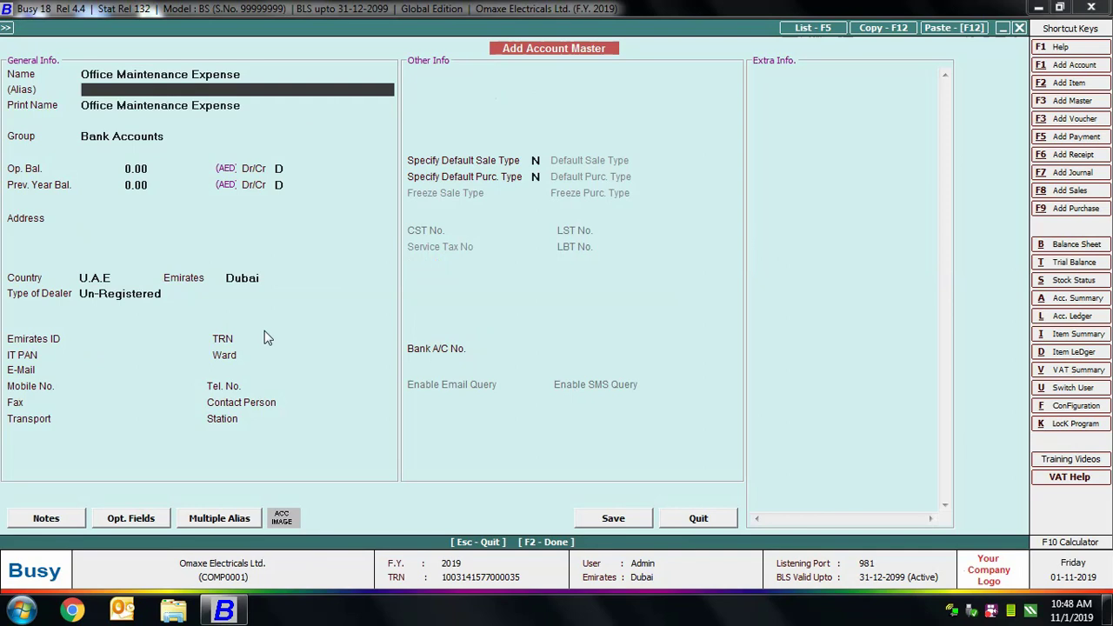
pyautogui.write('ex')
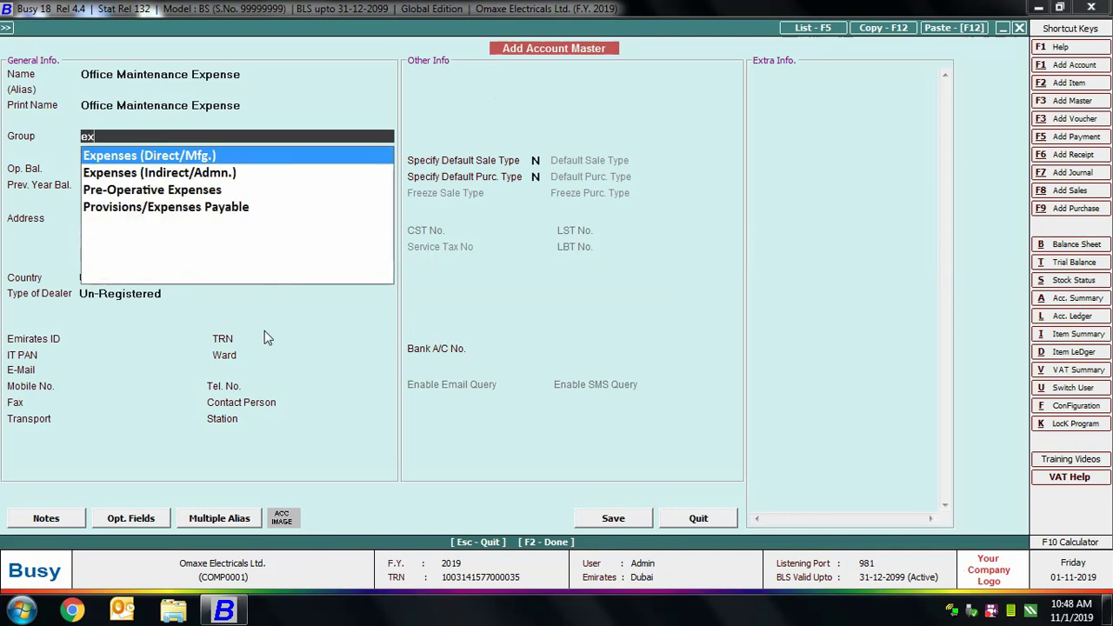
pyautogui.press('Down')
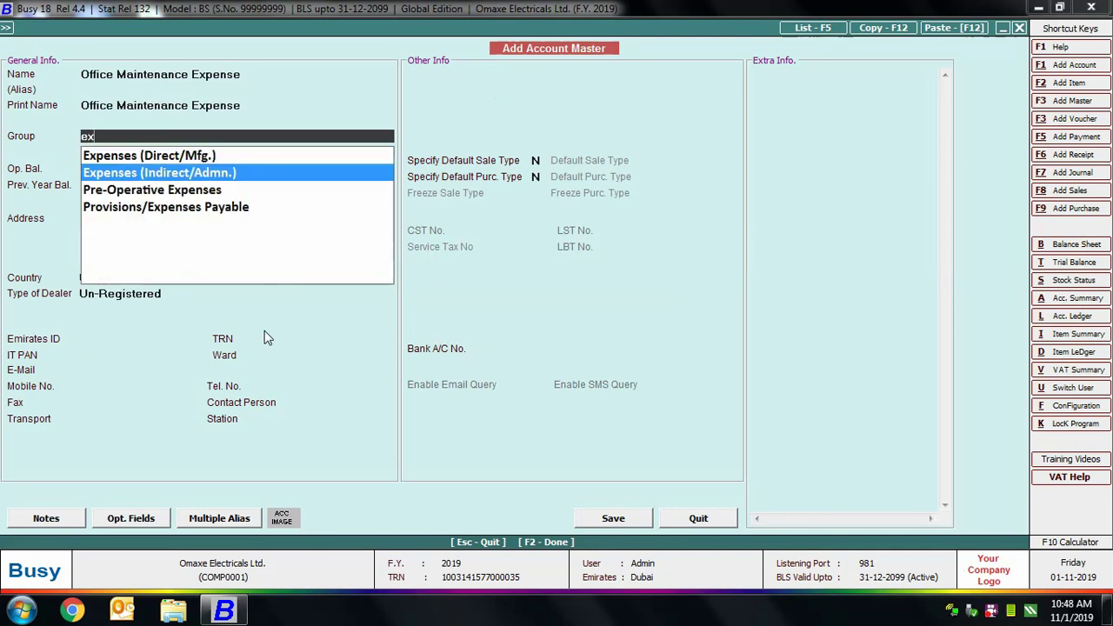
pyautogui.press('Return')
pyautogui.press('Return')
pyautogui.press('Return')
pyautogui.press('Return')
pyautogui.press('Return')
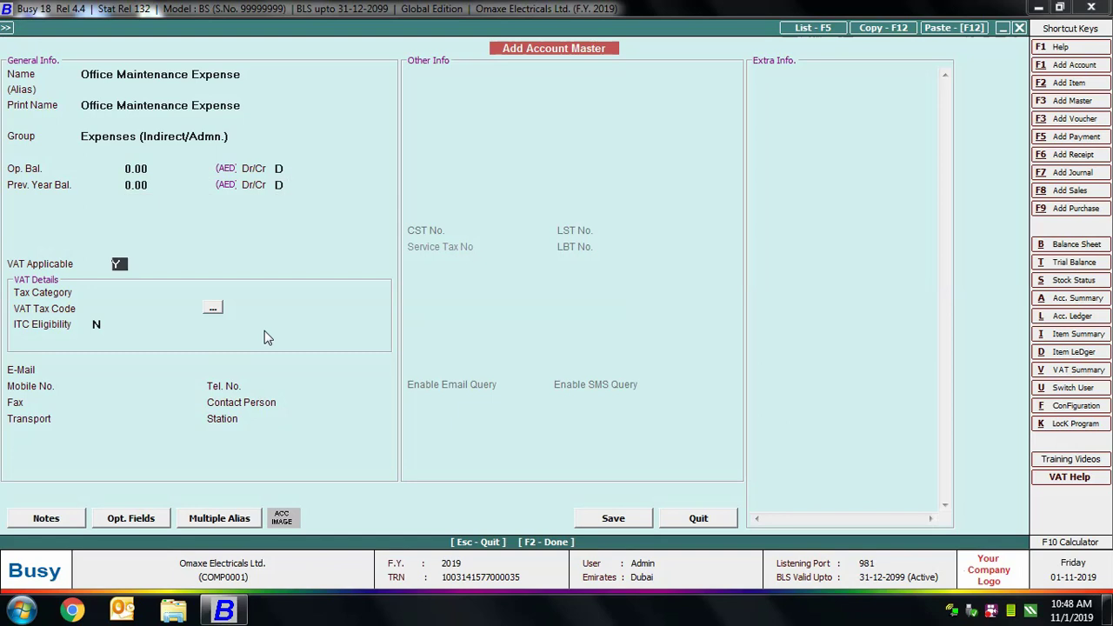
pyautogui.press('Return')
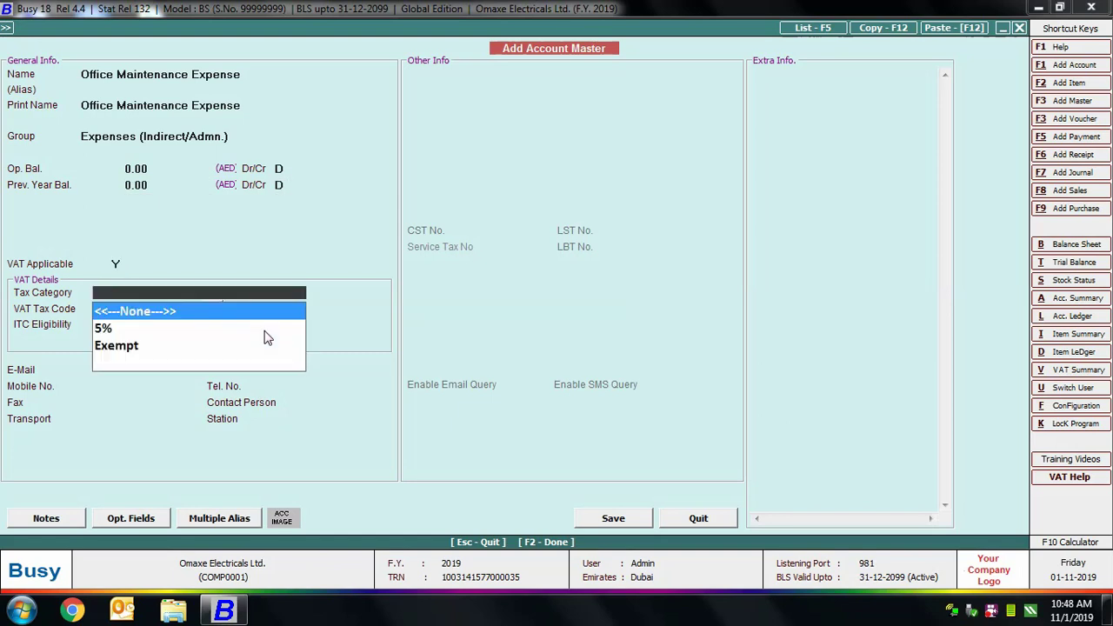
pyautogui.press('Down')
pyautogui.press('Return')
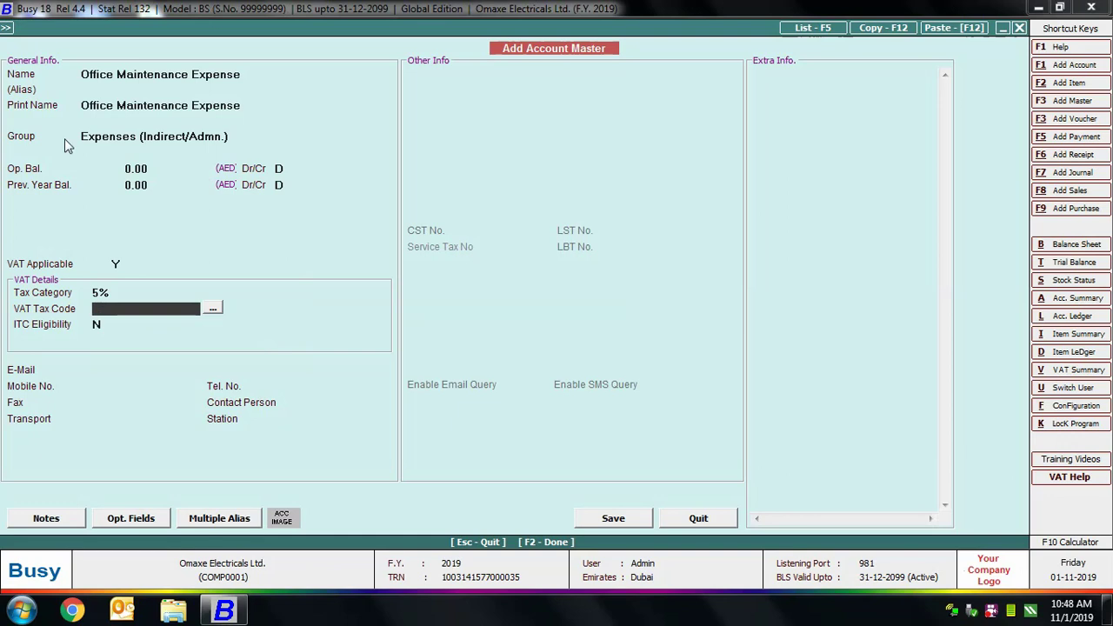
pyautogui.click(602, 516)
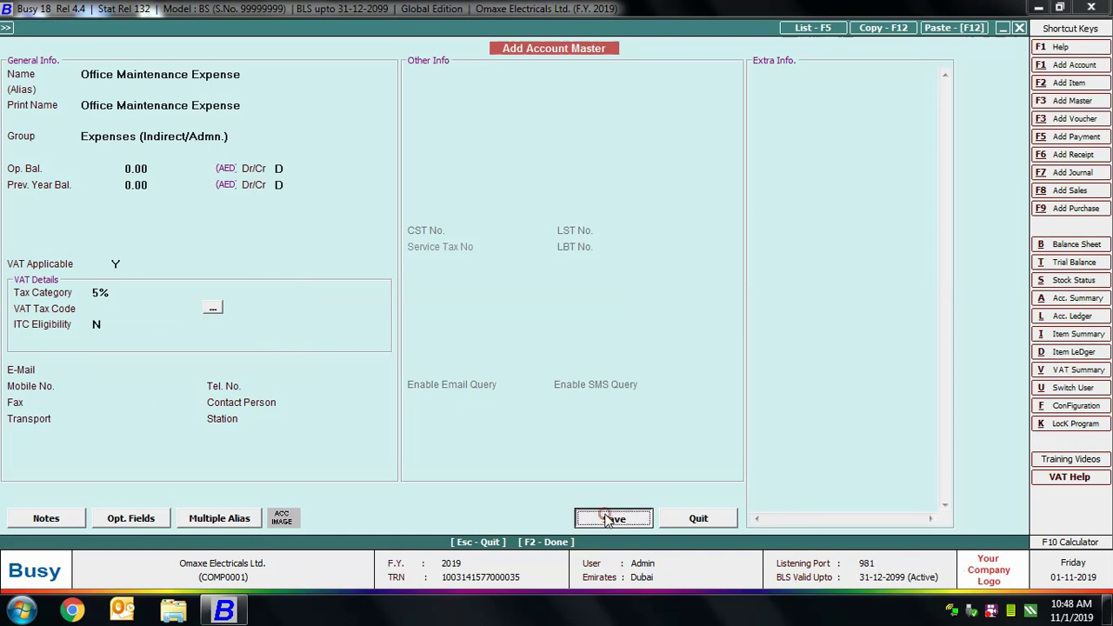
pyautogui.press('Escape')
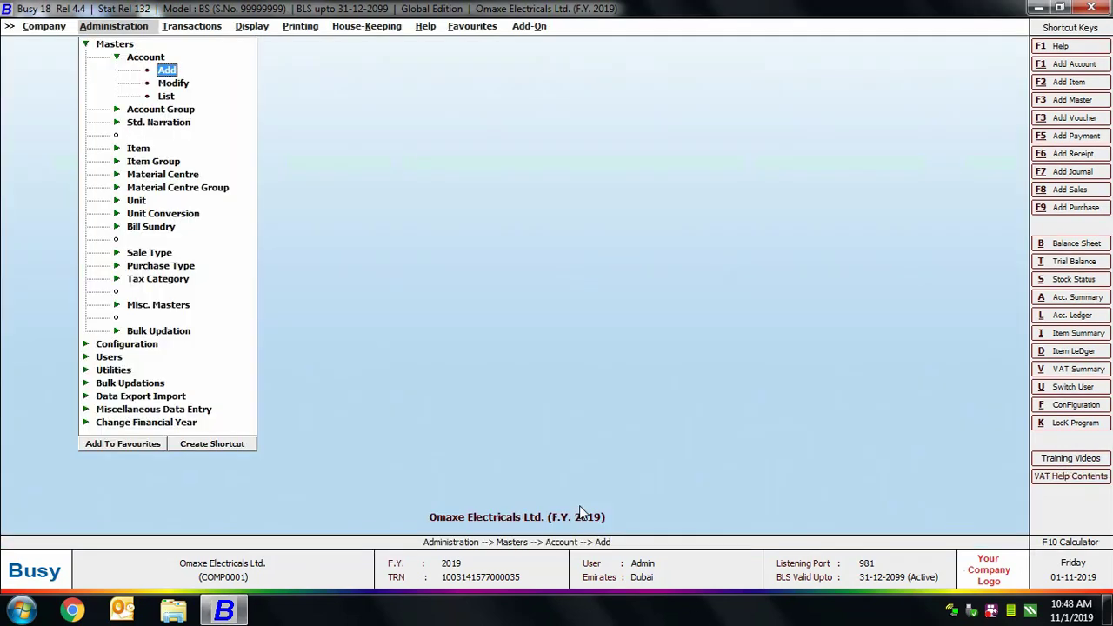
# - From the Modify list, open the Plant & Machinery account and close it unchanged
pyautogui.click(178, 87)
pyautogui.press('Down')
pyautogui.press('Down')
pyautogui.press('Down')
pyautogui.press('Down')
pyautogui.press('Down')
pyautogui.press('Down')
pyautogui.press('Down')
pyautogui.press('Down')
pyautogui.press('Down')
pyautogui.press('Down')
pyautogui.press('Down')
pyautogui.press('Down')
pyautogui.press('Down')
pyautogui.press('Down')
pyautogui.press('Down')
pyautogui.press('Down')
pyautogui.press('Down')
pyautogui.press('Down')
pyautogui.press('Down')
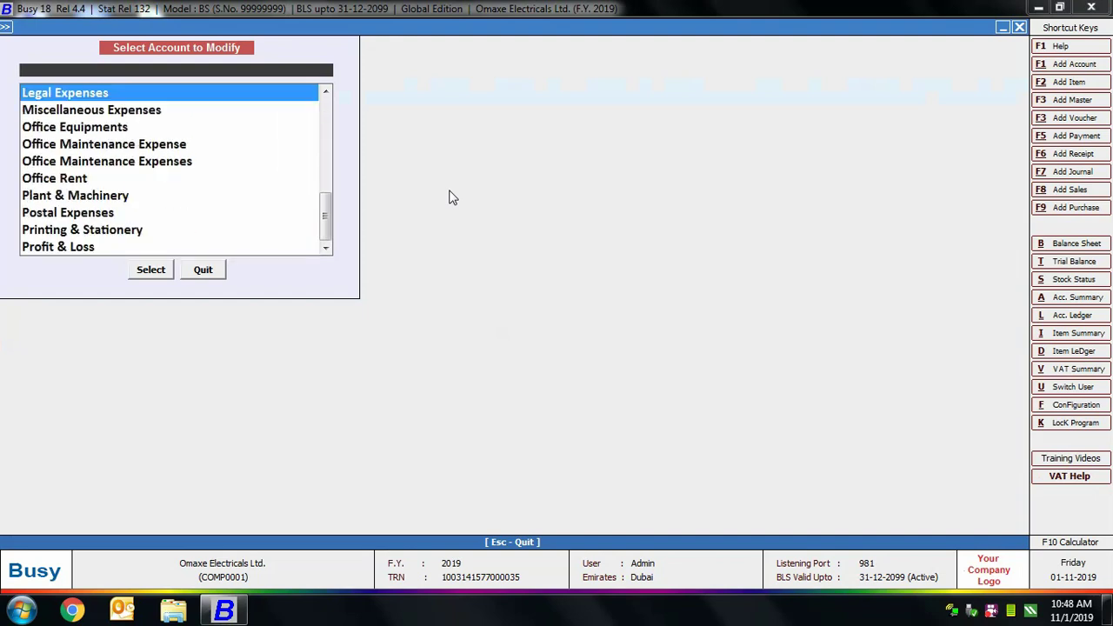
pyautogui.press('Down')
pyautogui.press('Down')
pyautogui.press('Down')
pyautogui.press('Down')
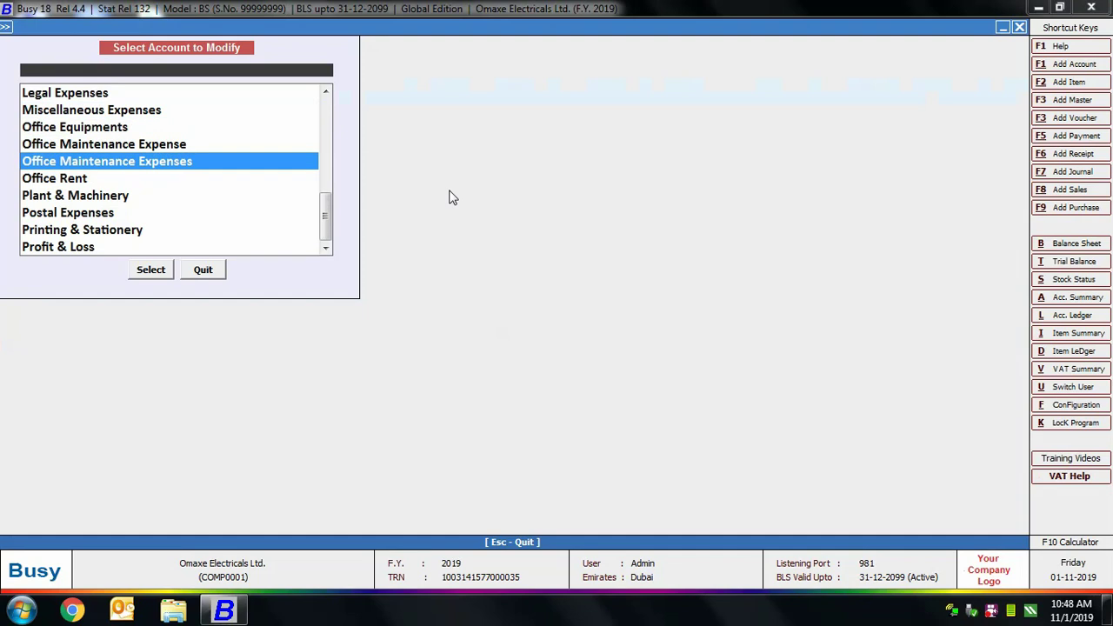
pyautogui.press('Down')
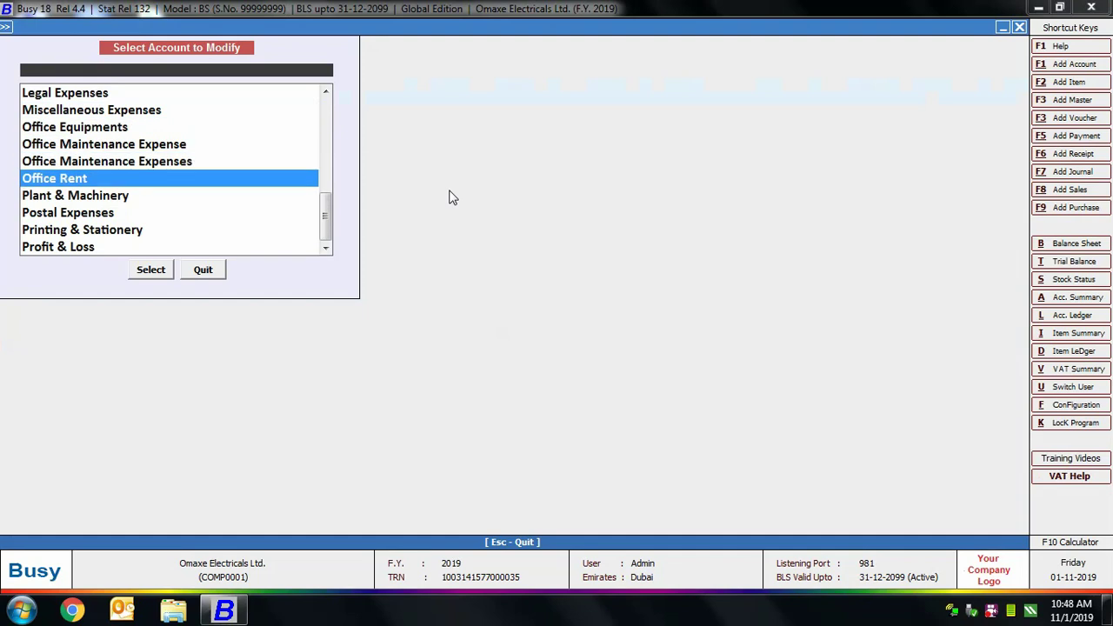
pyautogui.press('Down')
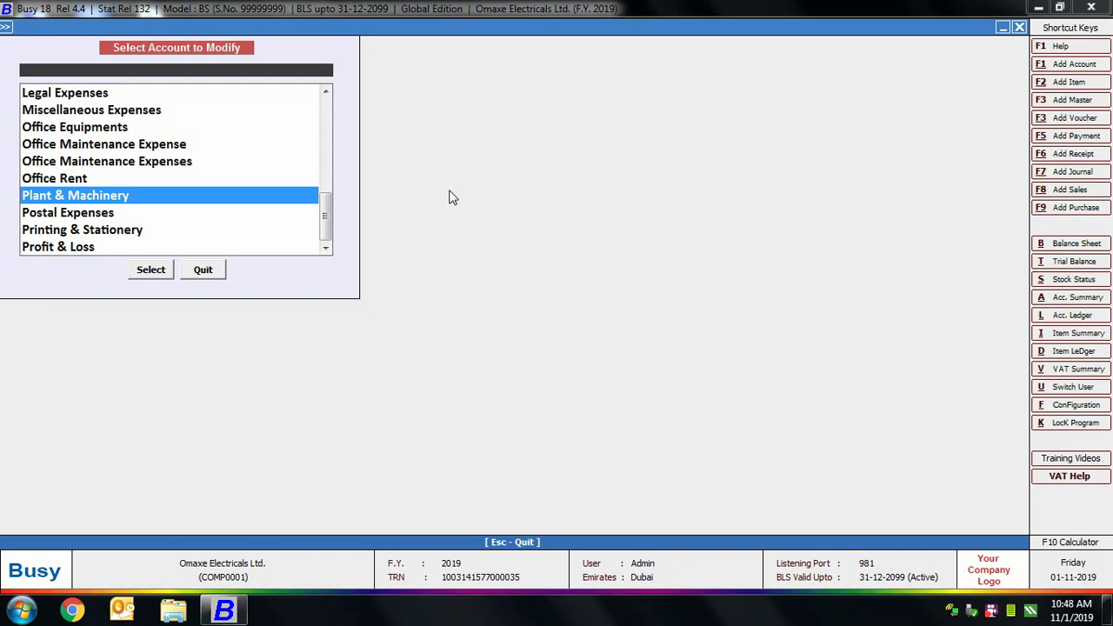
pyautogui.press('Return')
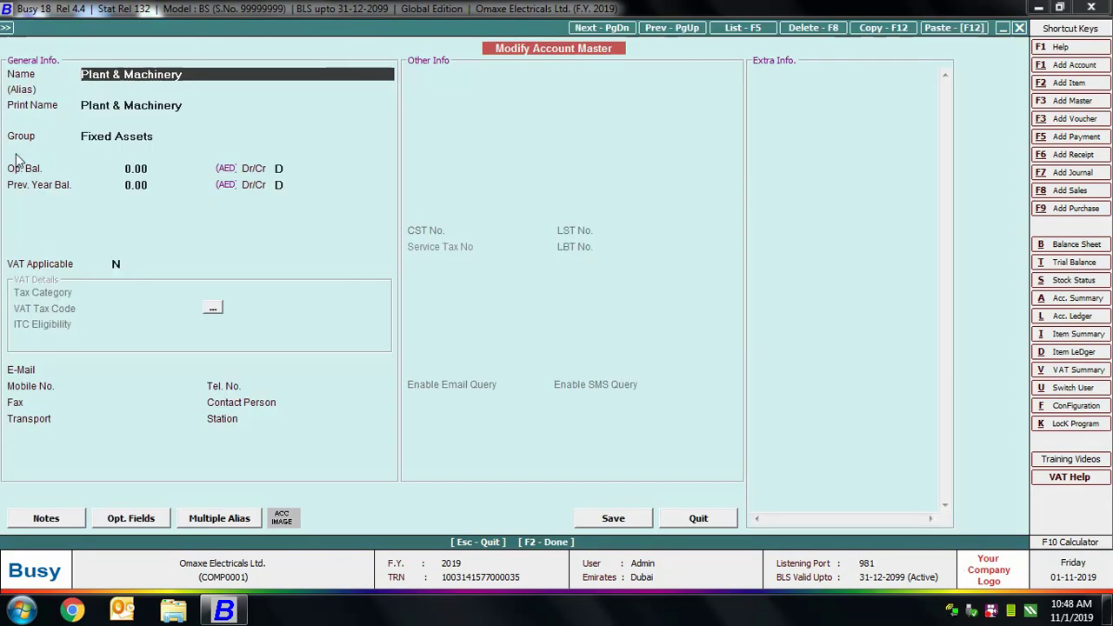
pyautogui.press('Escape')
# - View the Salary and Sales accounts unchanged, then request the Account List
pyautogui.write('sa')
pyautogui.press('Return')
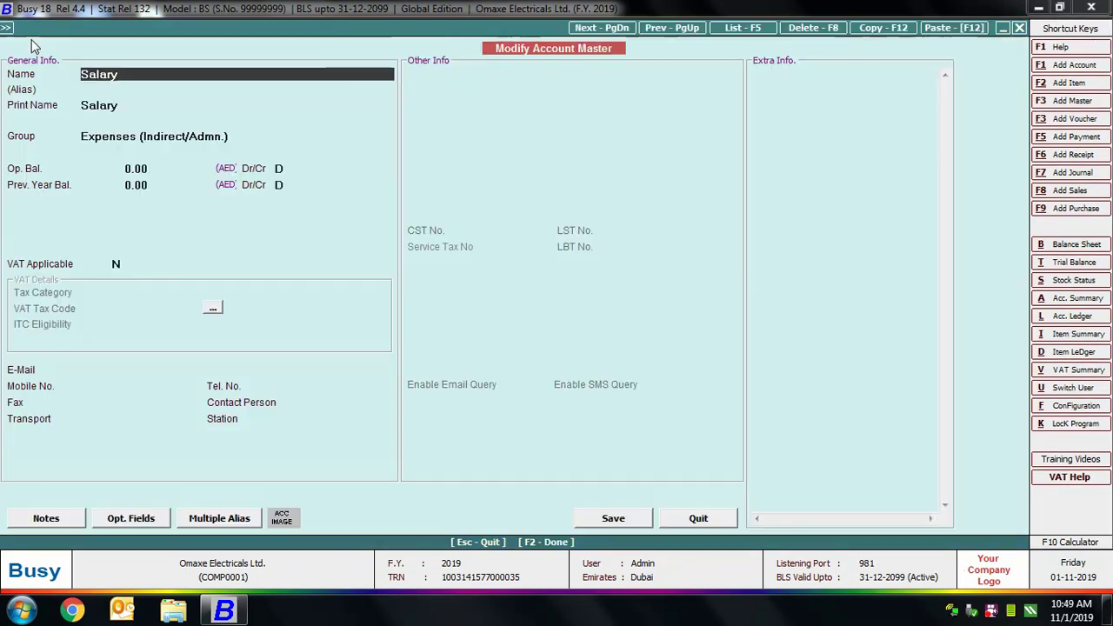
pyautogui.press('Escape')
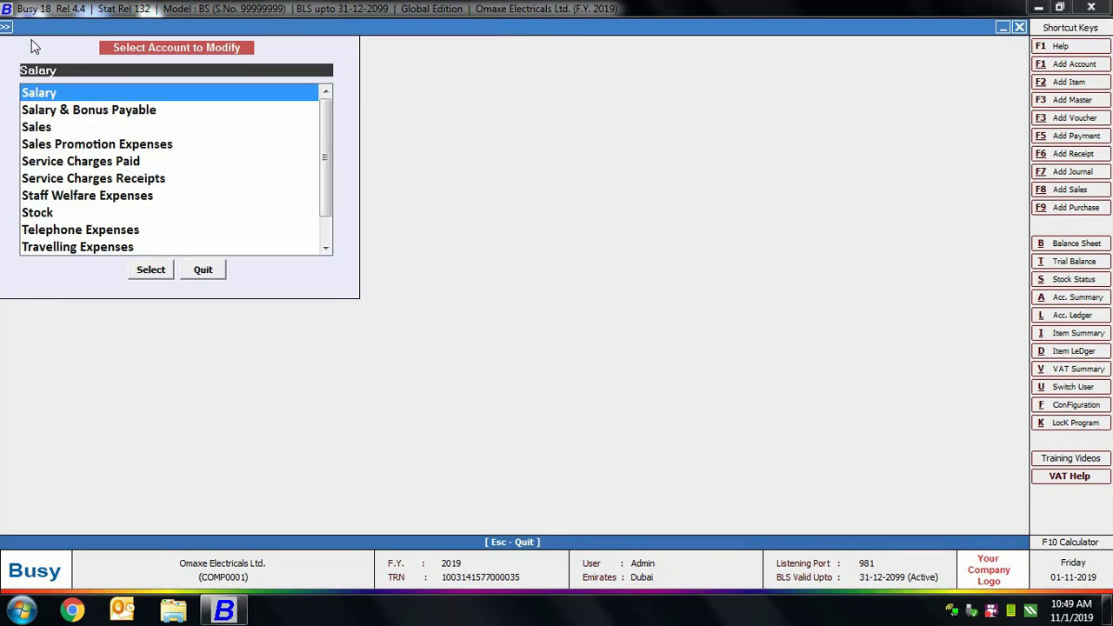
pyautogui.press('Down')
pyautogui.press('Down')
pyautogui.press('Return')
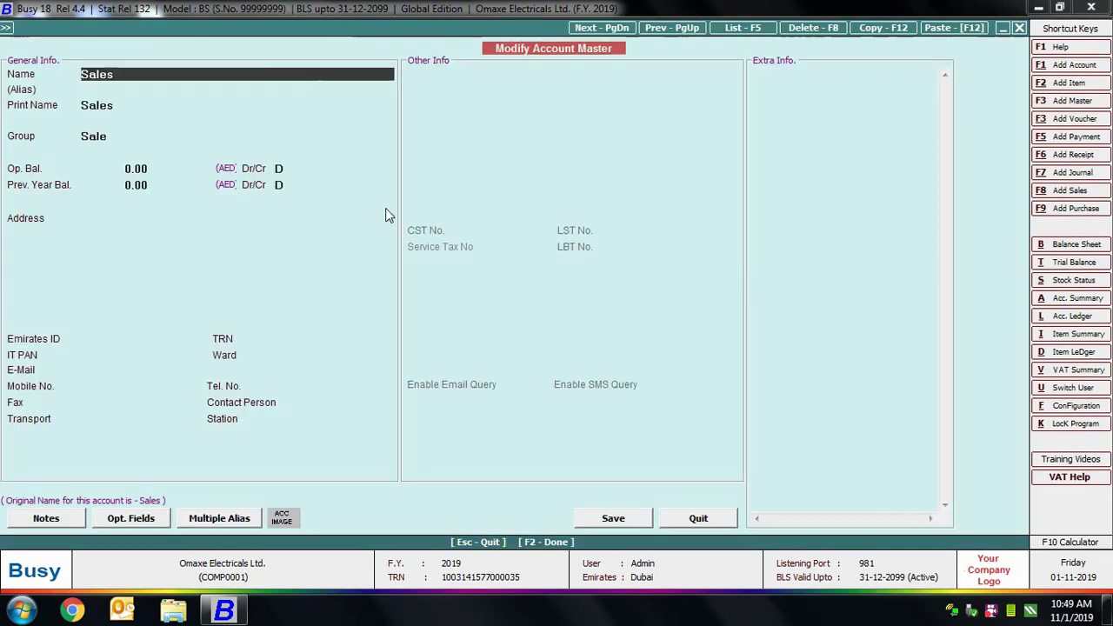
pyautogui.press('Escape')
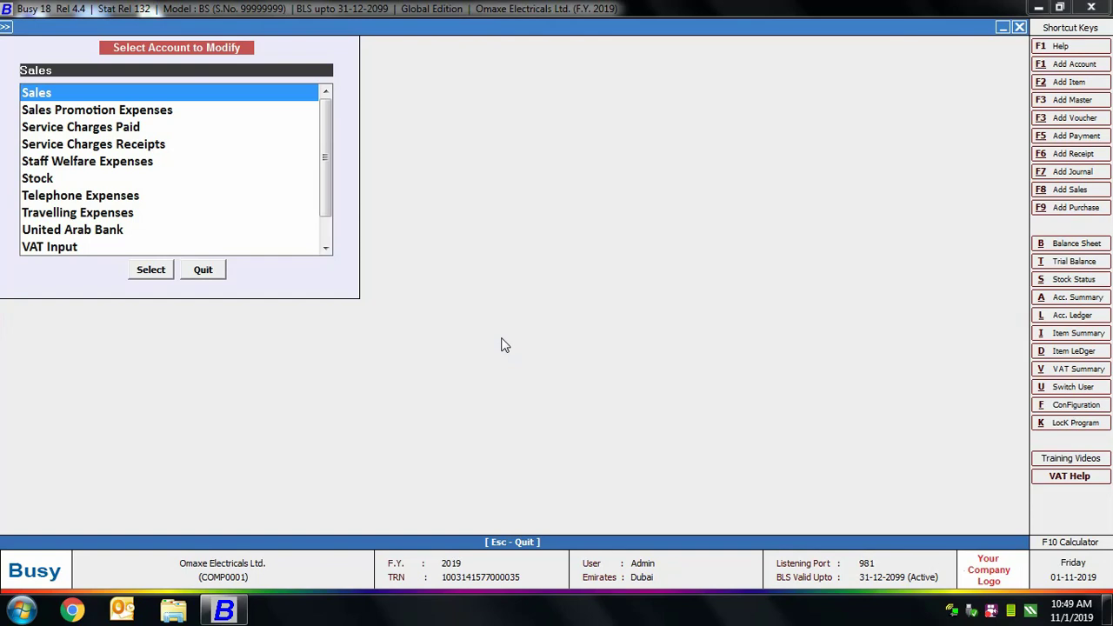
pyautogui.press('Escape')
pyautogui.doubleClick(165, 96)
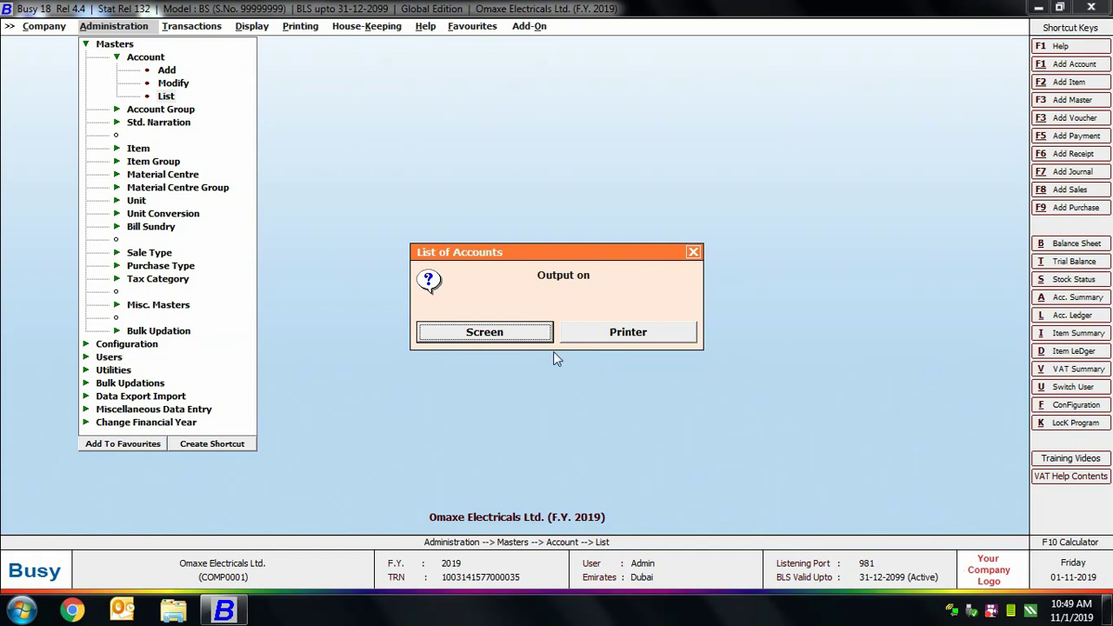
pyautogui.click(507, 334)
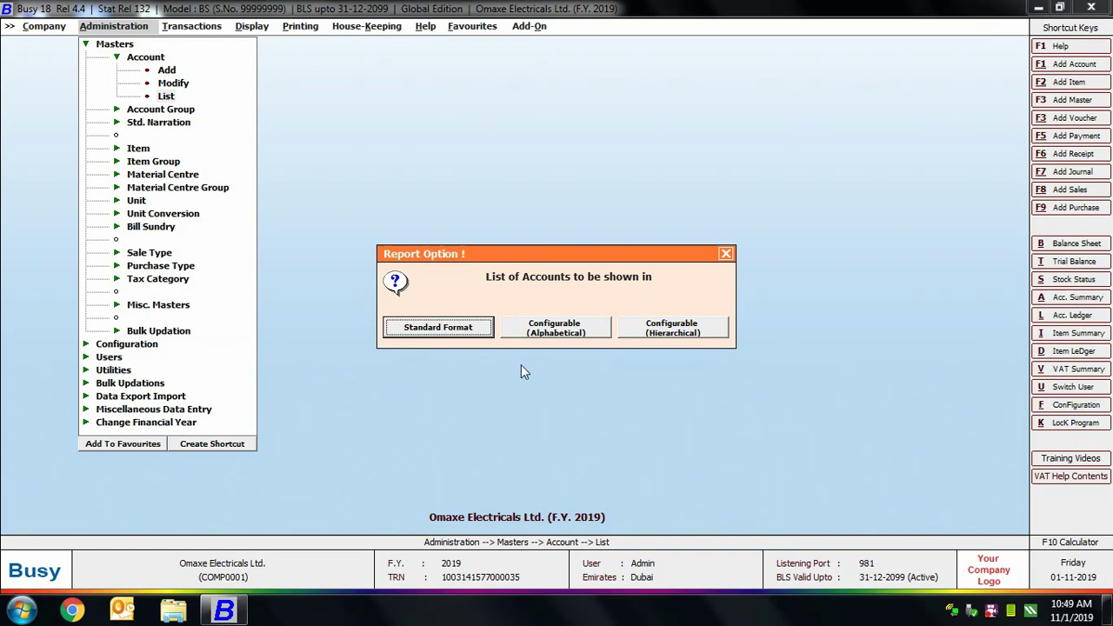
pyautogui.click(463, 328)
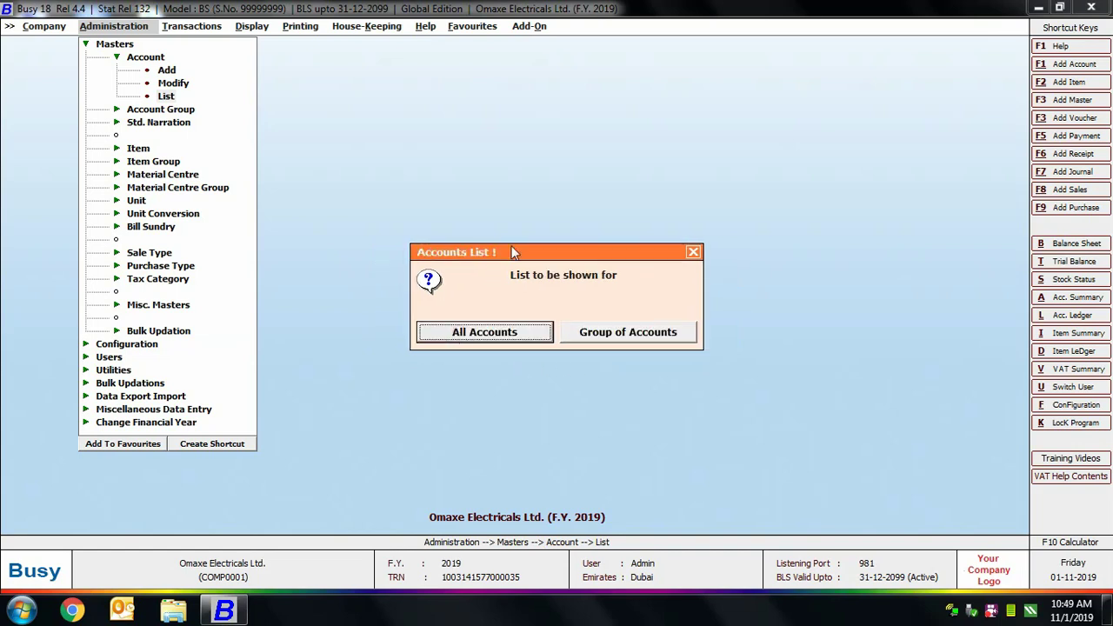
pyautogui.click(485, 332)
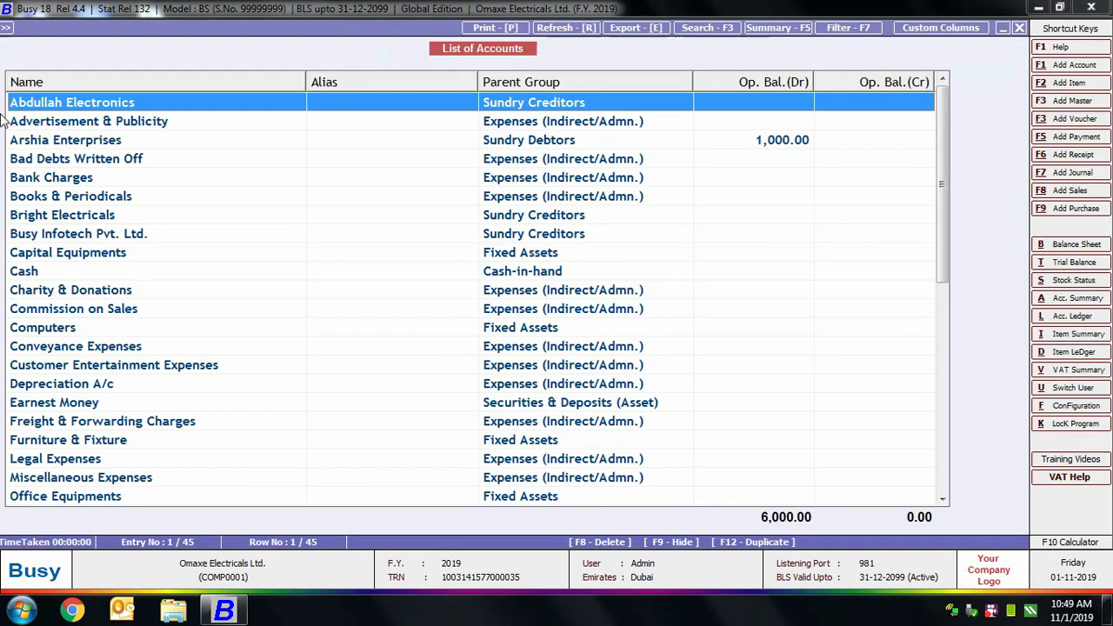
pyautogui.press('Escape')
pyautogui.click(539, 337)
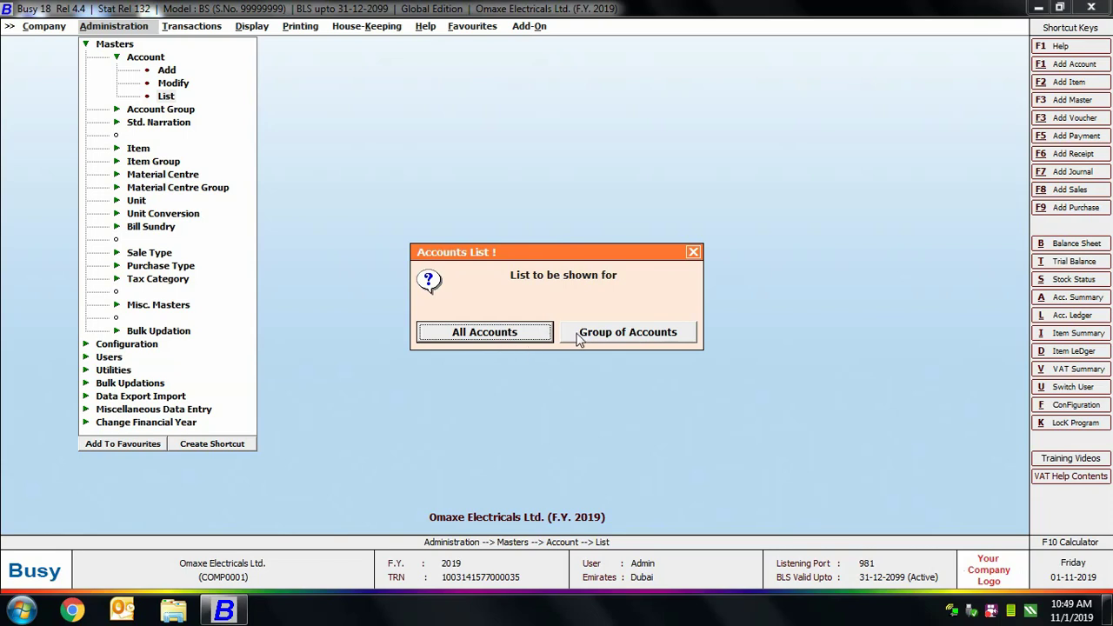
pyautogui.click(602, 334)
pyautogui.write('sun')
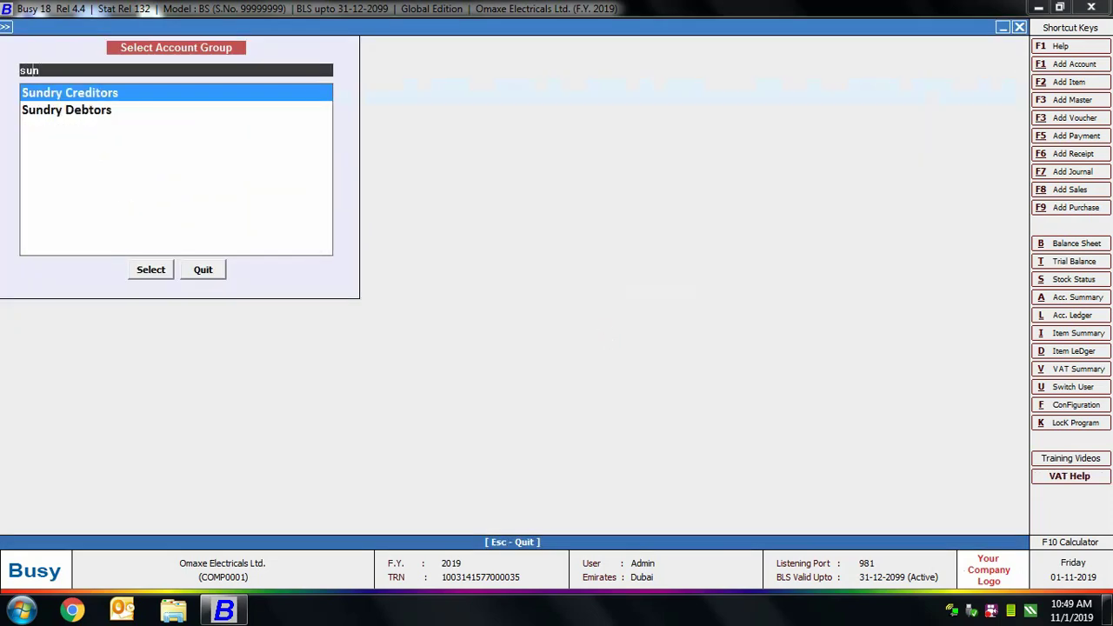
pyautogui.press('Down')
pyautogui.press('Return')
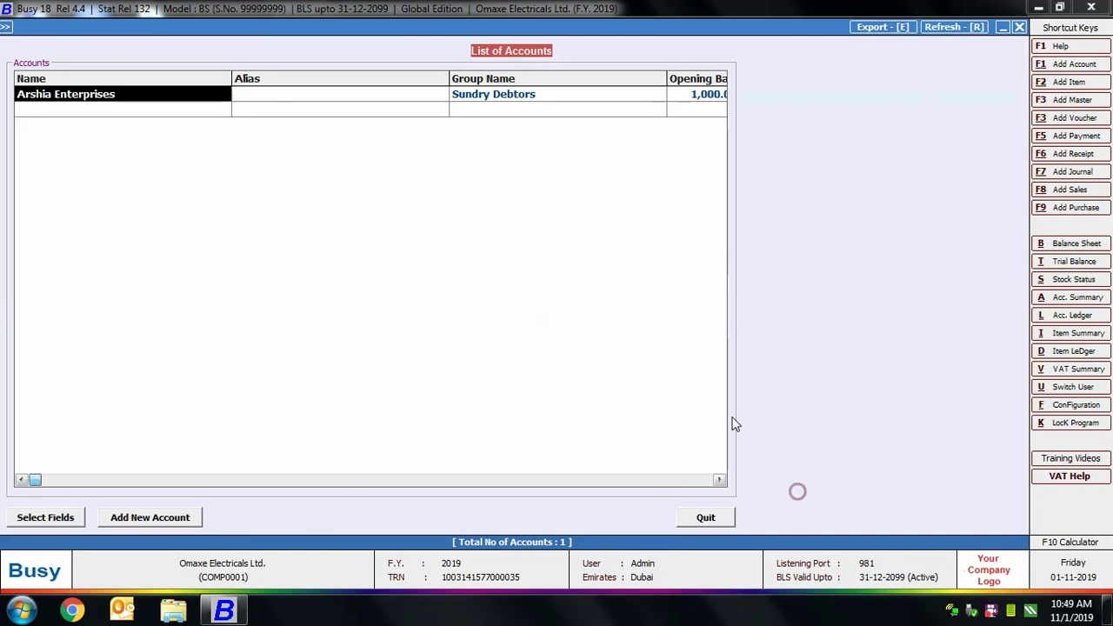
pyautogui.click(720, 481)
# - In the hierarchical chart of accounts, expand Current Assets to view Bank Accounts and Sundry Debtors, then close it
pyautogui.press('Escape')
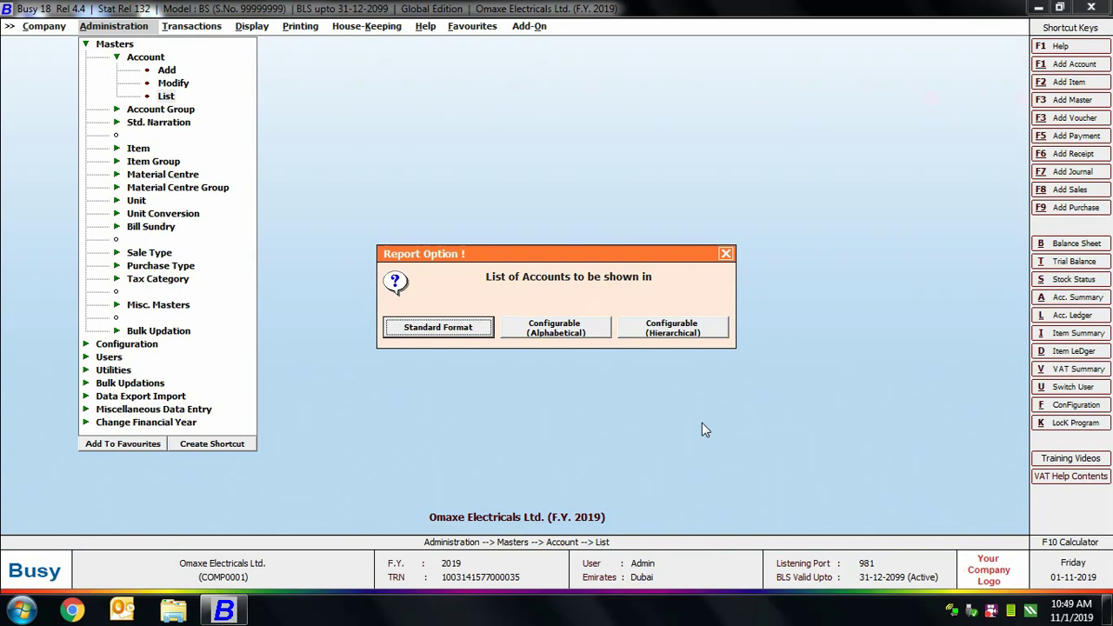
pyautogui.click(652, 335)
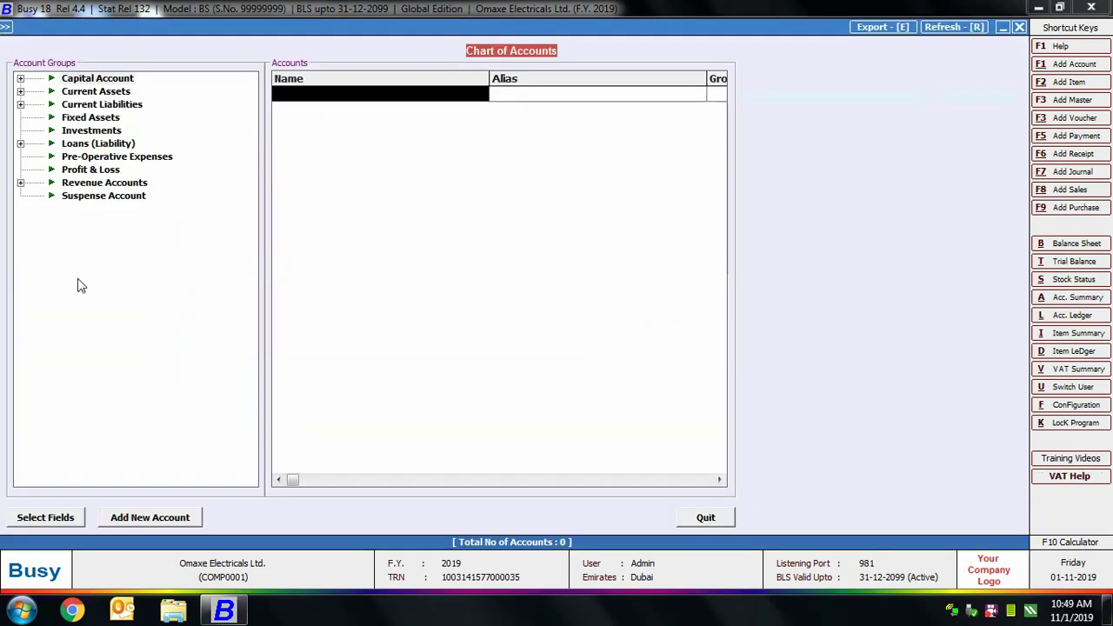
pyautogui.click(20, 92)
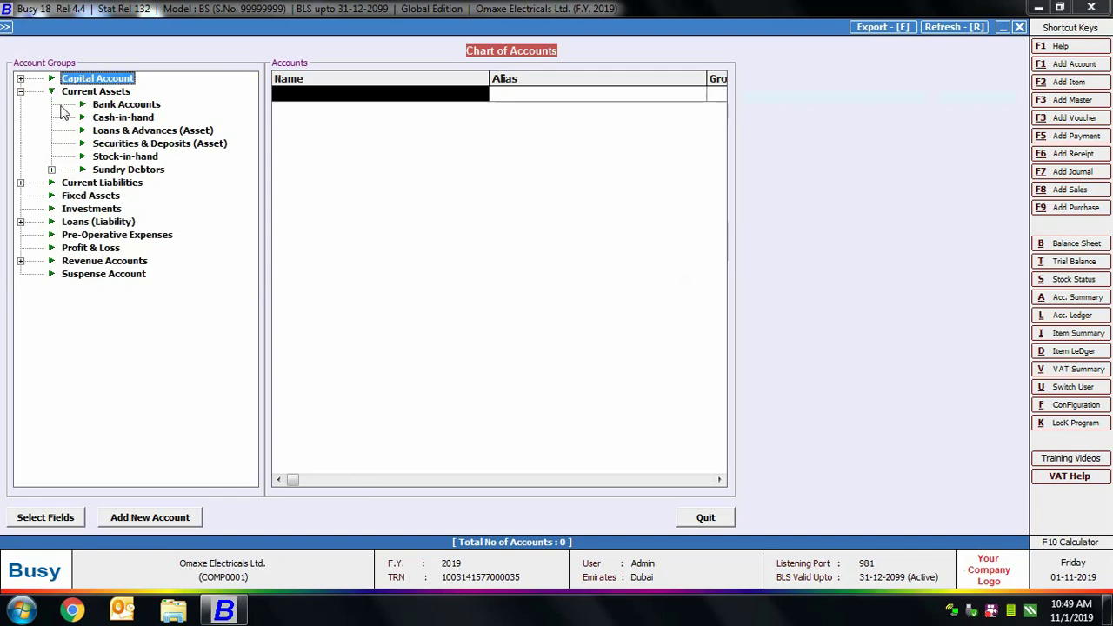
pyautogui.click(100, 105)
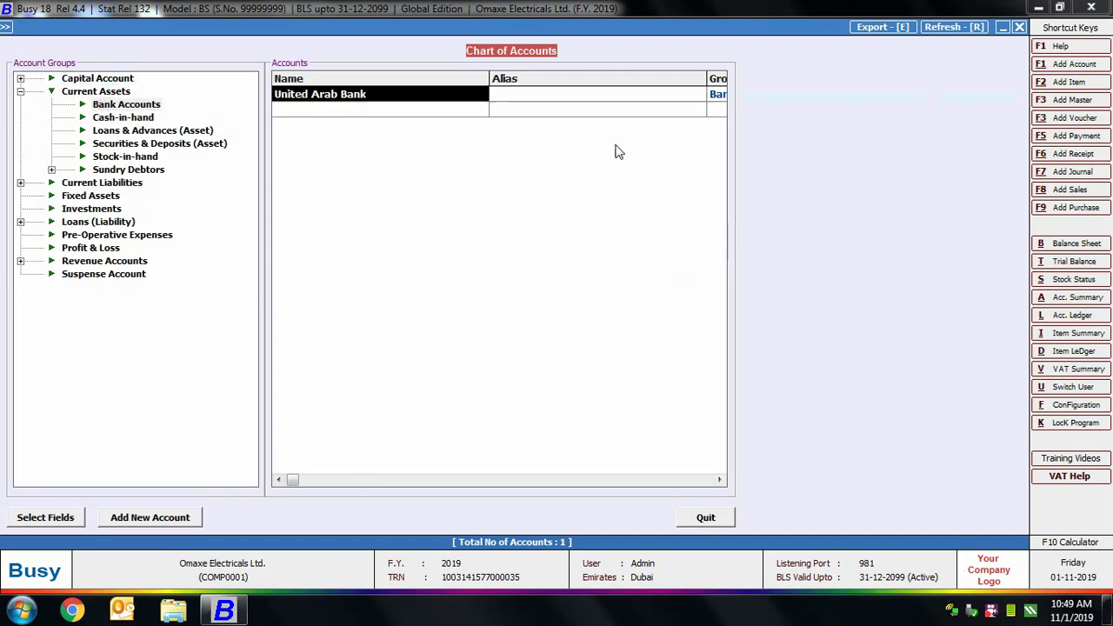
pyautogui.click(109, 170)
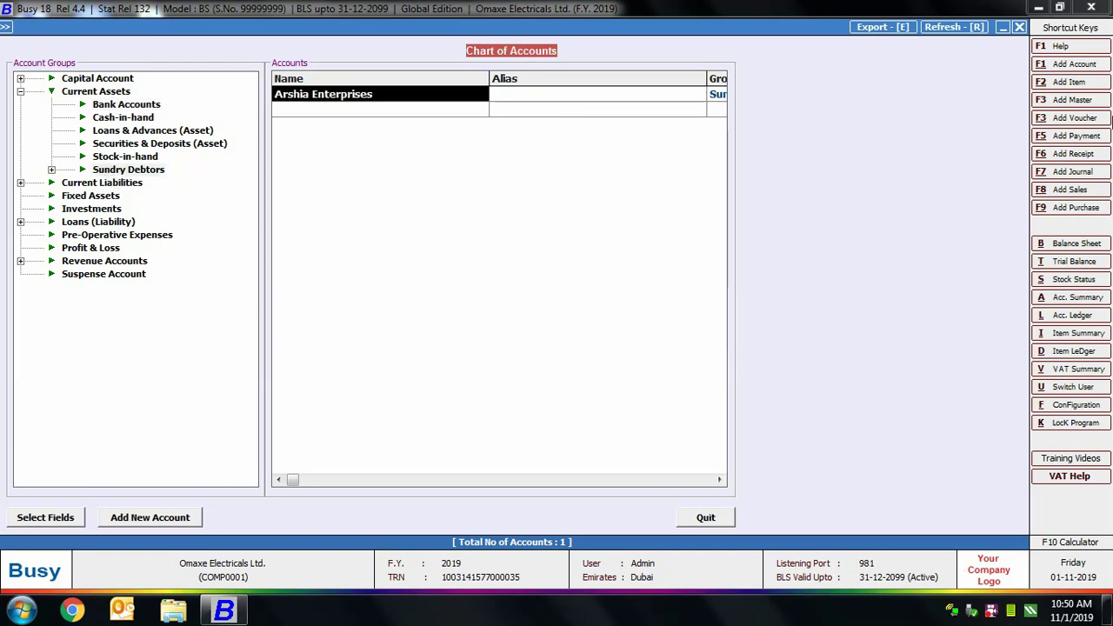
pyautogui.click(1019, 27)
pyautogui.press('Escape')
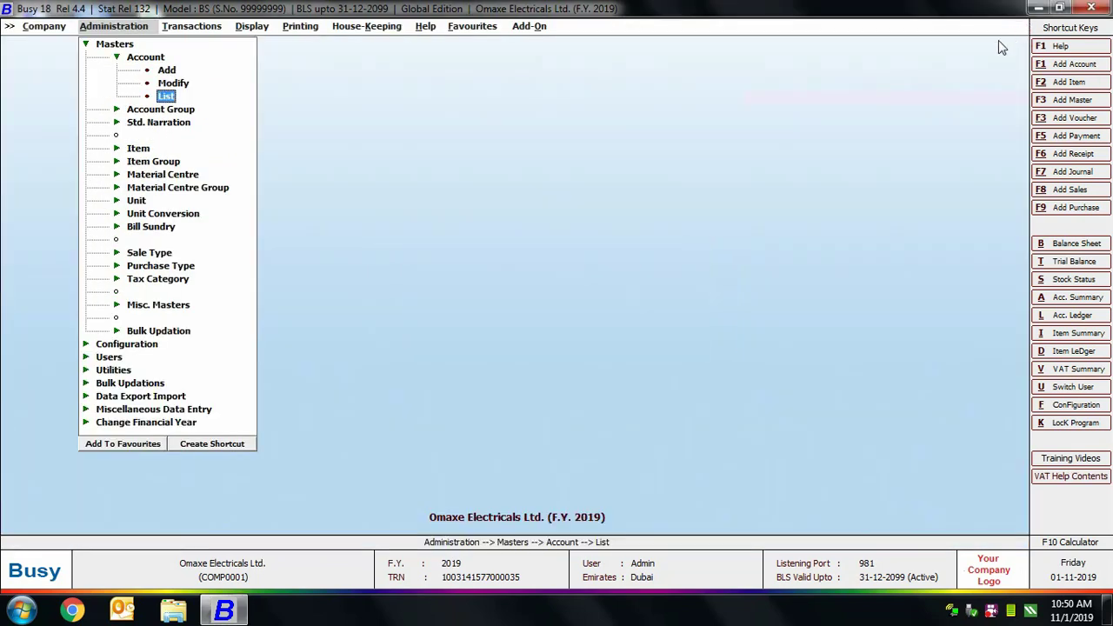
# - Start a new item master named 'Samsung 265 Litre Refrigerator'
pyautogui.click(123, 59)
pyautogui.click(137, 108)
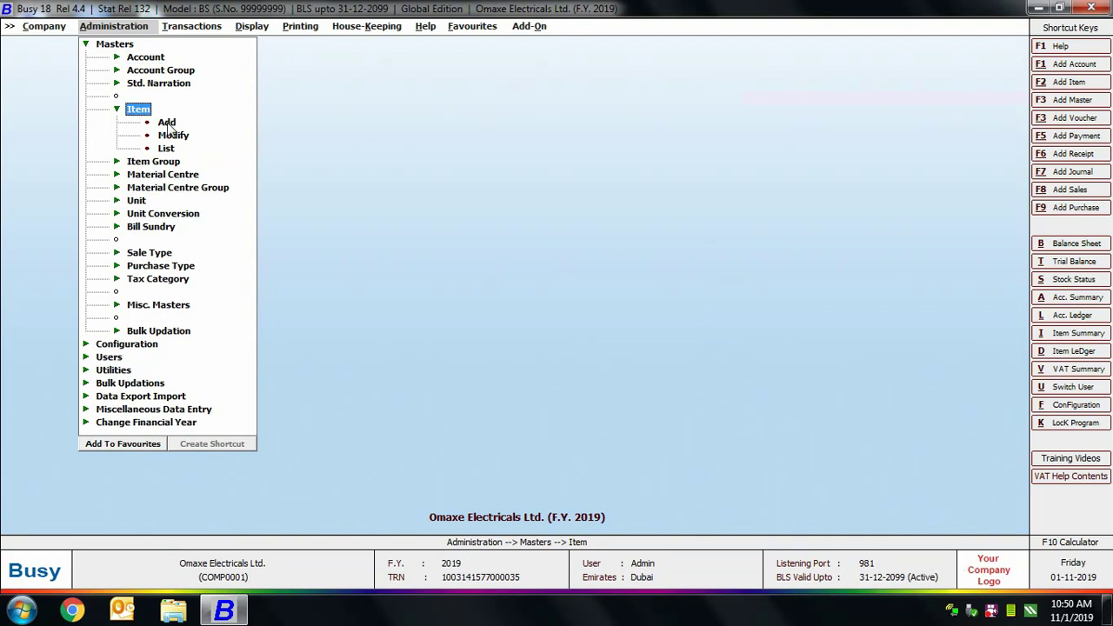
pyautogui.click(166, 122)
pyautogui.write('Samsung 2')
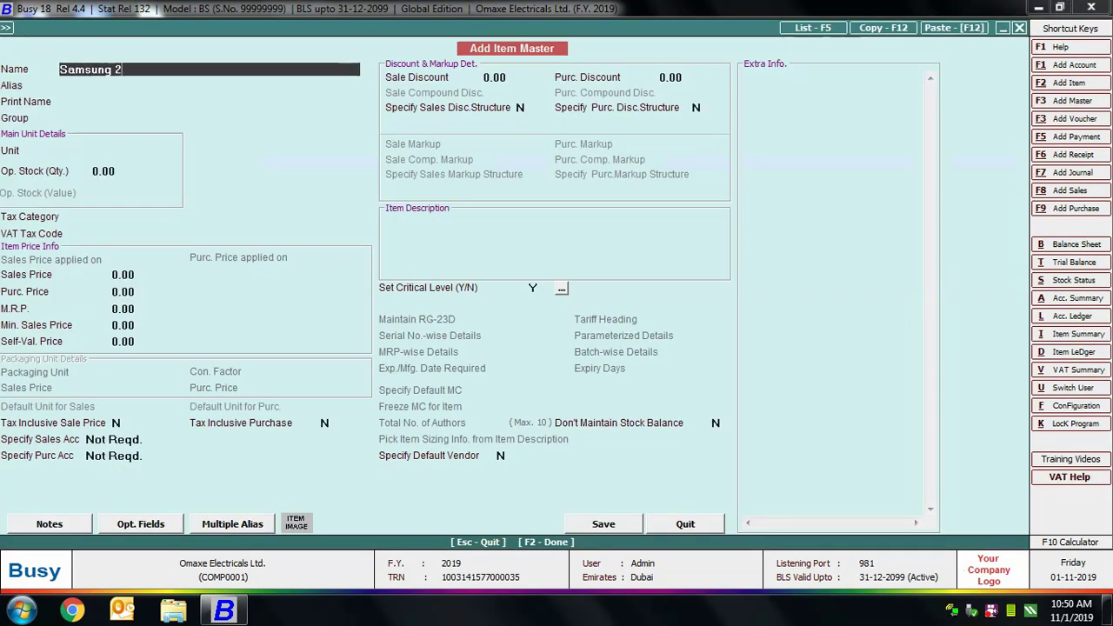
pyautogui.write('65 Litre Refrigerator')
pyautogui.press('Return')
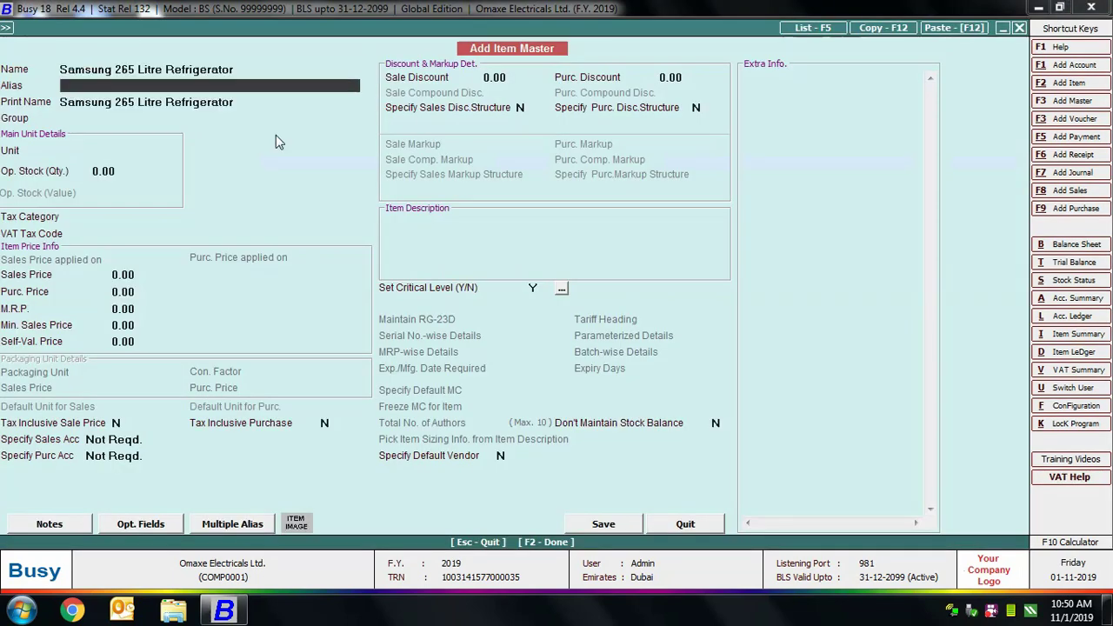
# - Assign the Refrigerators group and open that group's master details
pyautogui.press('Return')
pyautogui.press('Return')
pyautogui.write('re')
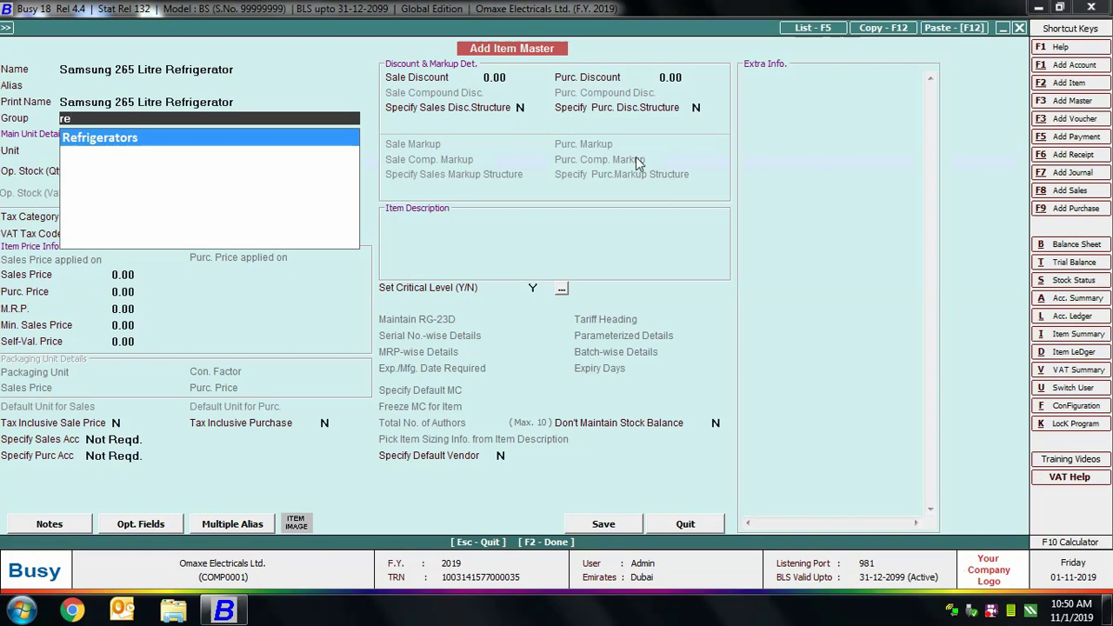
pyautogui.press('Return')
pyautogui.click(118, 124)
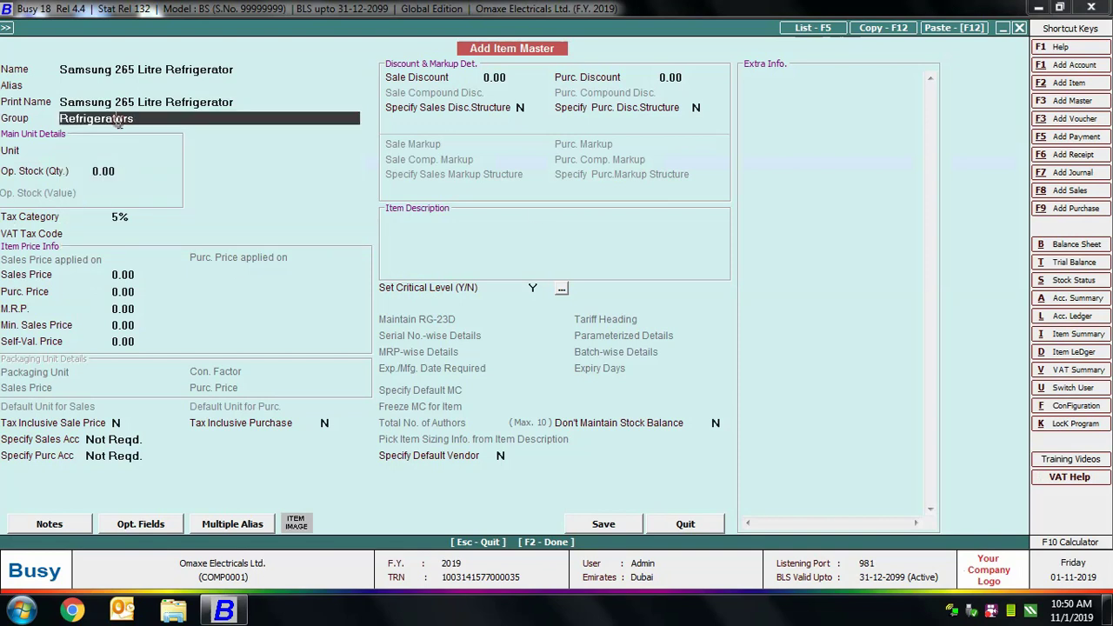
pyautogui.doubleClick(120, 124)
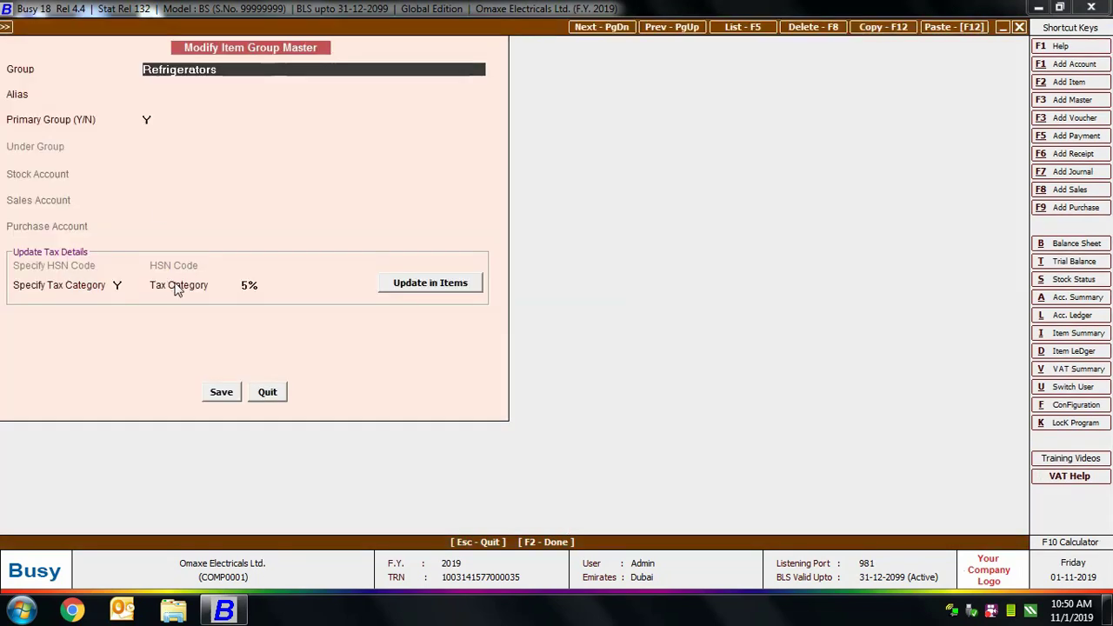
# - Close the group master, then set unit Pcs. and opening stock 10 worth 10,000
pyautogui.click(268, 392)
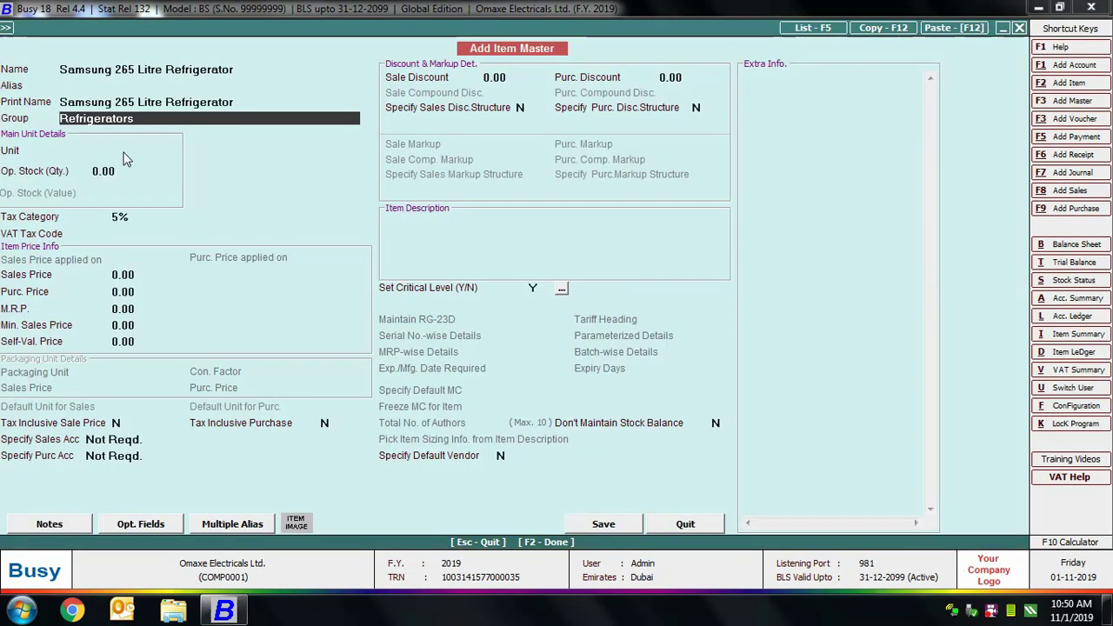
pyautogui.click(124, 150)
pyautogui.write('p')
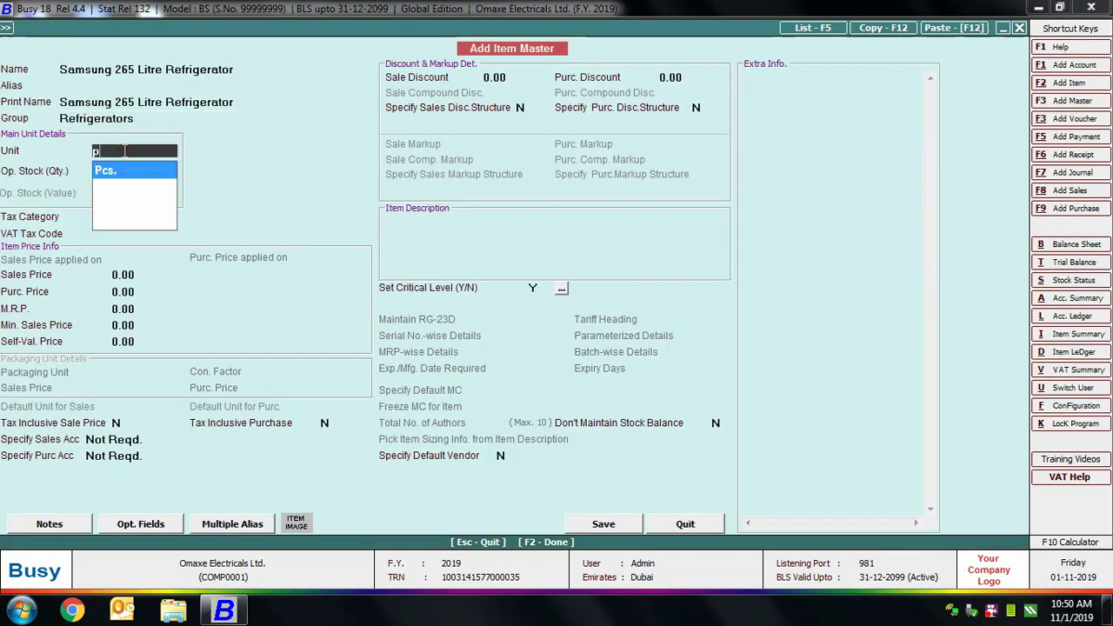
pyautogui.press('Return')
pyautogui.write('10')
pyautogui.press('Return')
pyautogui.write('10,000')
pyautogui.press('Return')
# - Enter prices: sale 1100, purchase 1,000, MRP 1150, minimum 1050; leave remaining fields default
pyautogui.press('Return')
pyautogui.write('1100')
pyautogui.press('Return')
pyautogui.write('1,000')
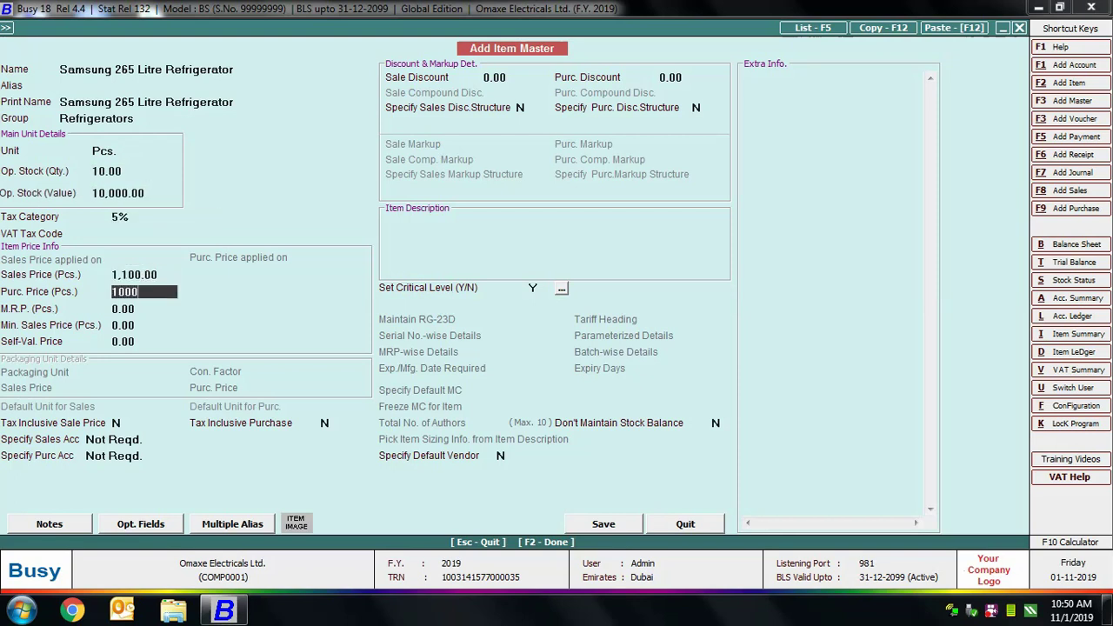
pyautogui.press('Return')
pyautogui.write('1150')
pyautogui.press('Return')
pyautogui.write('1050')
pyautogui.press('Return')
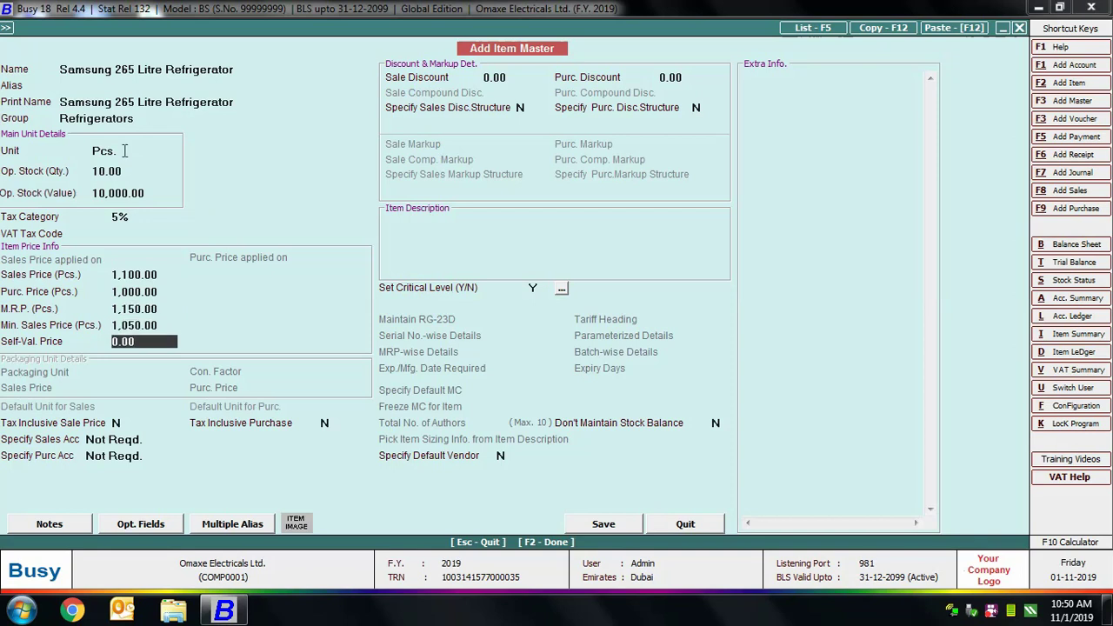
pyautogui.press('Return')
pyautogui.press('Return')
pyautogui.press('Return')
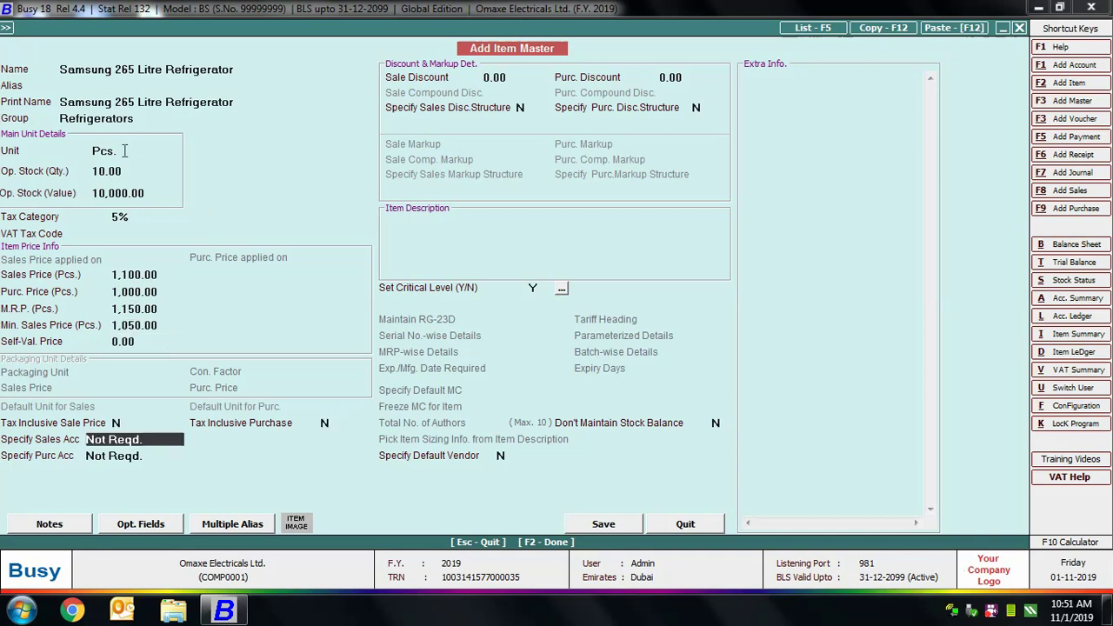
pyautogui.press('Return')
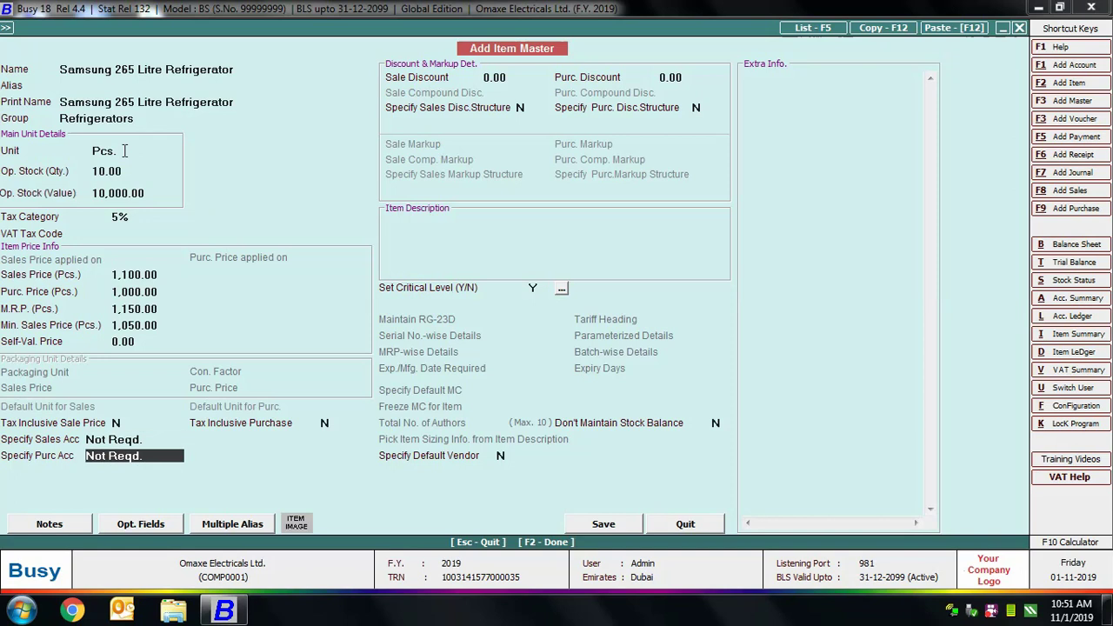
pyautogui.press('Return')
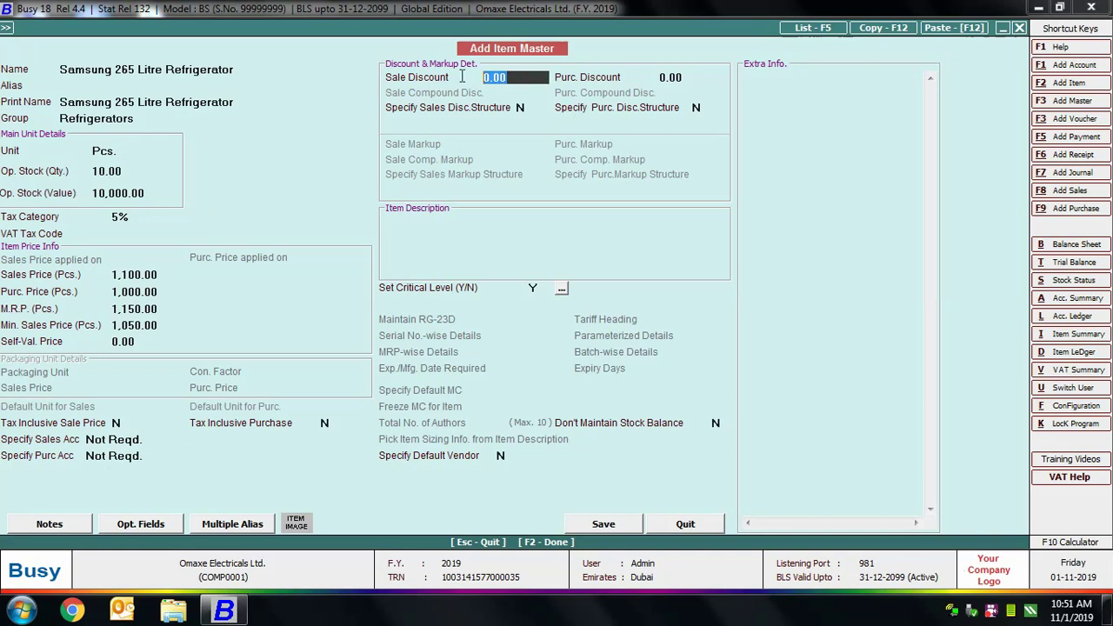
# - Try the Simple Discount % of Amount structure, then set Specify Sales Disc.Structure back to N
pyautogui.click(526, 107)
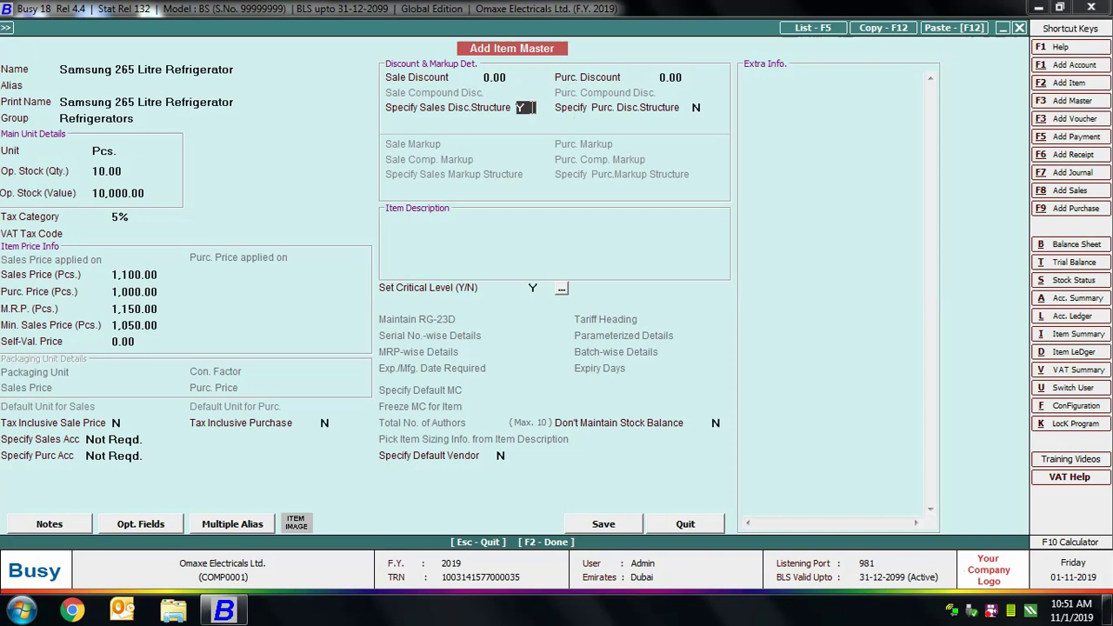
pyautogui.press('Return')
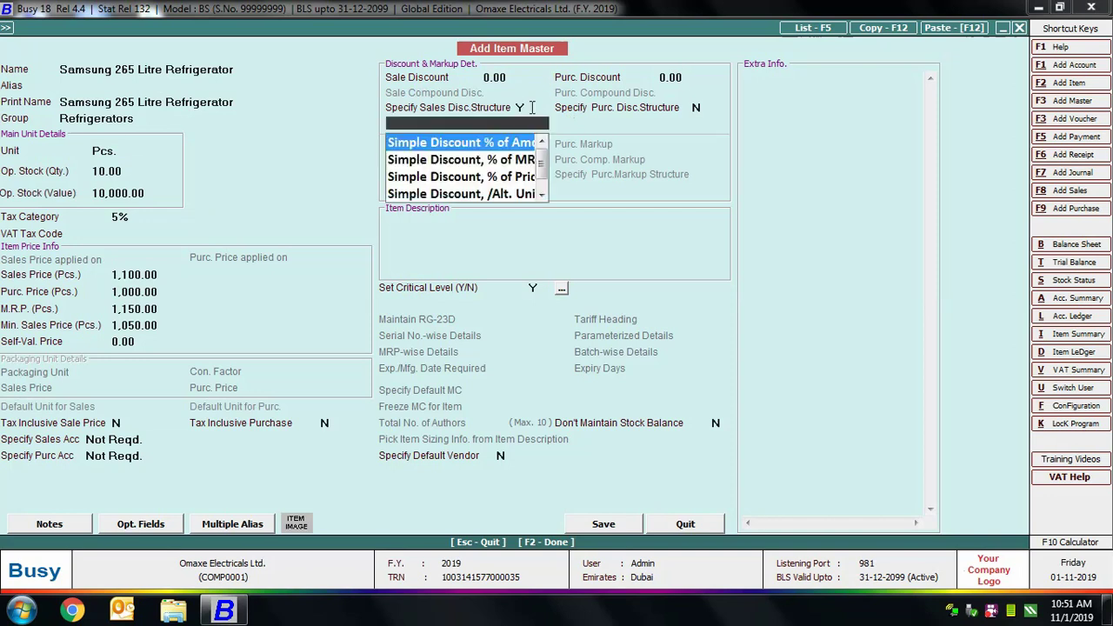
pyautogui.click(541, 195)
pyautogui.click(540, 194)
pyautogui.press('Return')
pyautogui.press('n')
pyautogui.press('Return')
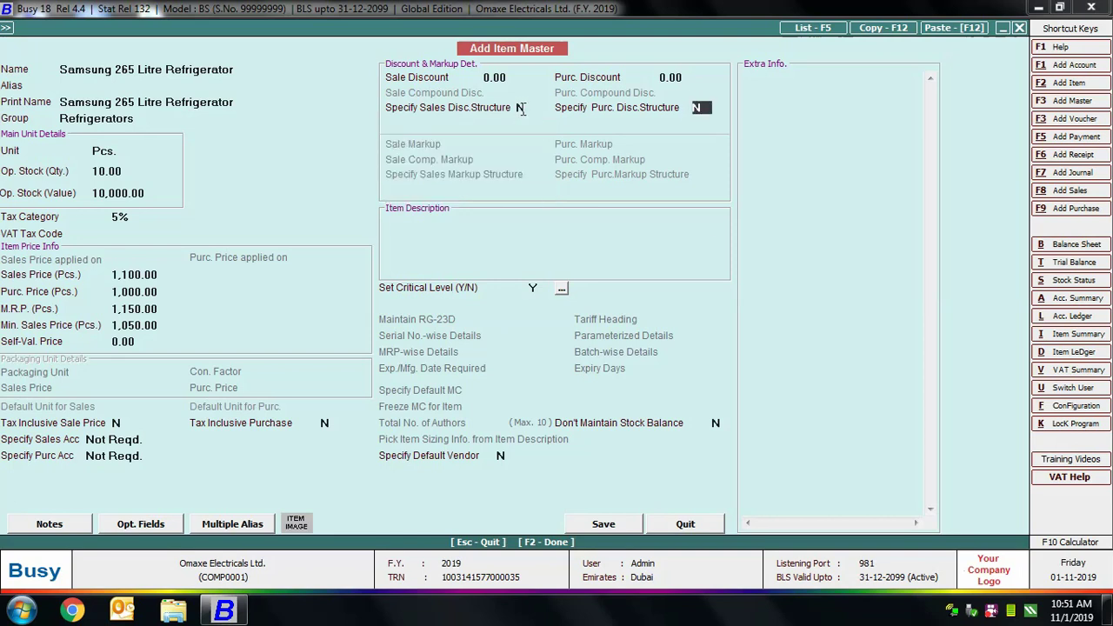
# - Describe the item as 'Frost Free Refrigerators' and '2 Years Extended Warranty'
pyautogui.press('Return')
pyautogui.write('Frost Free Refrigerators')
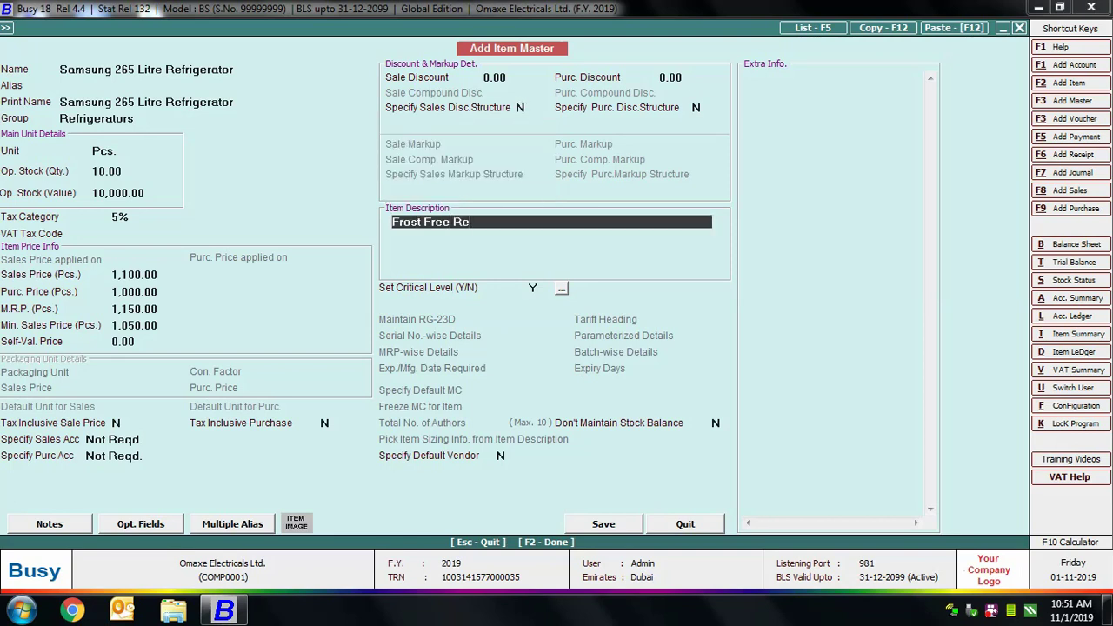
pyautogui.press('Return')
pyautogui.write('2 Years Ex')
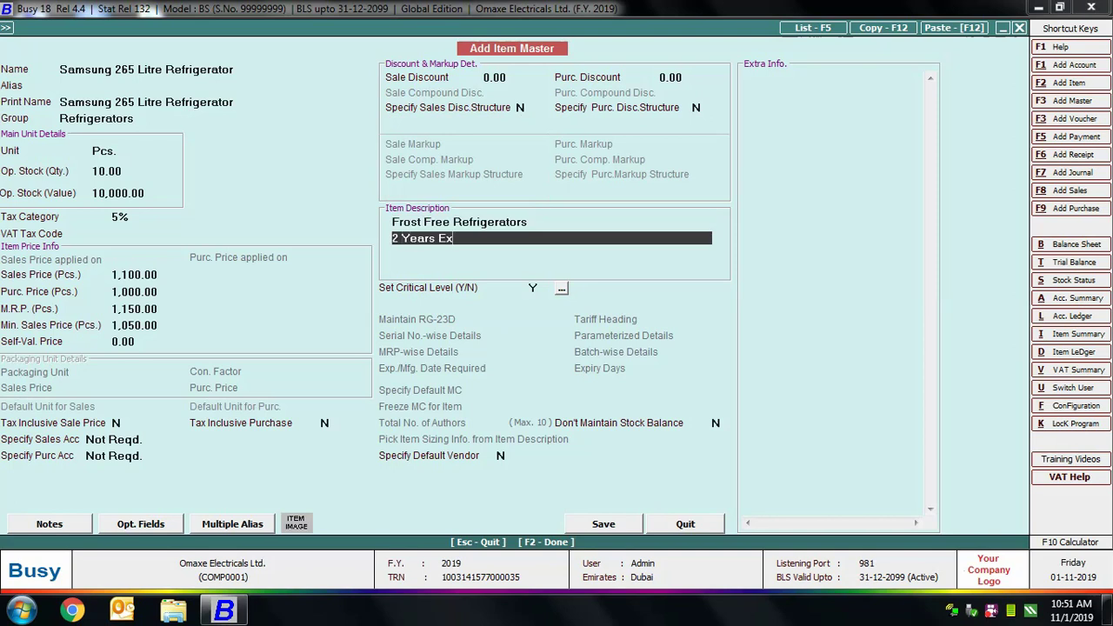
pyautogui.write('tended Warranty')
pyautogui.press('Return')
pyautogui.press('Return')
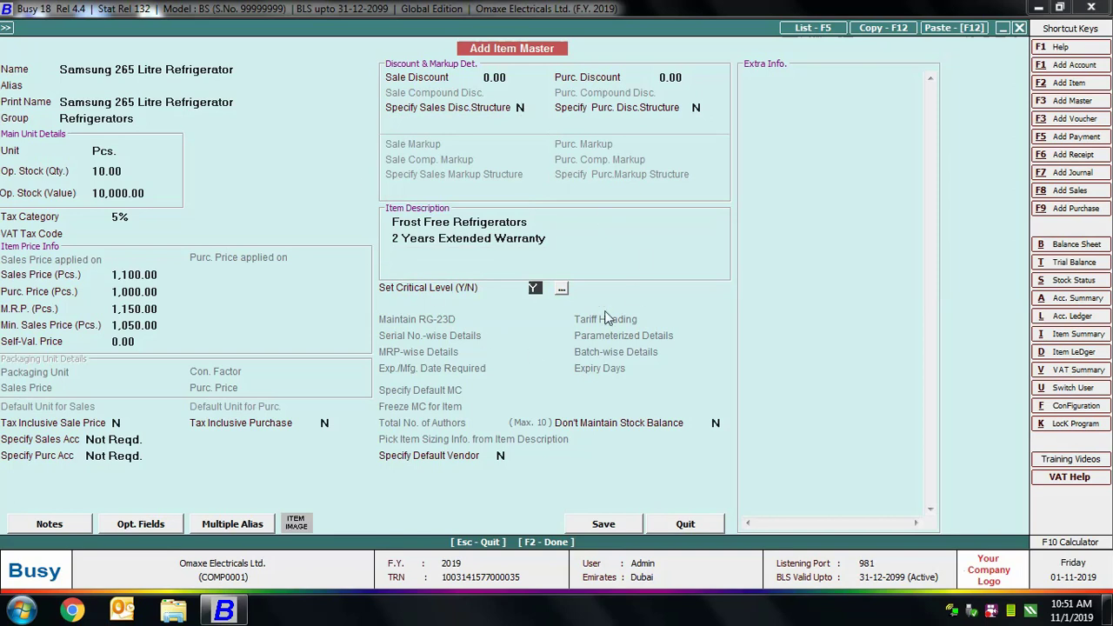
# - Close the critical level settings without setting any levels
pyautogui.click(561, 288)
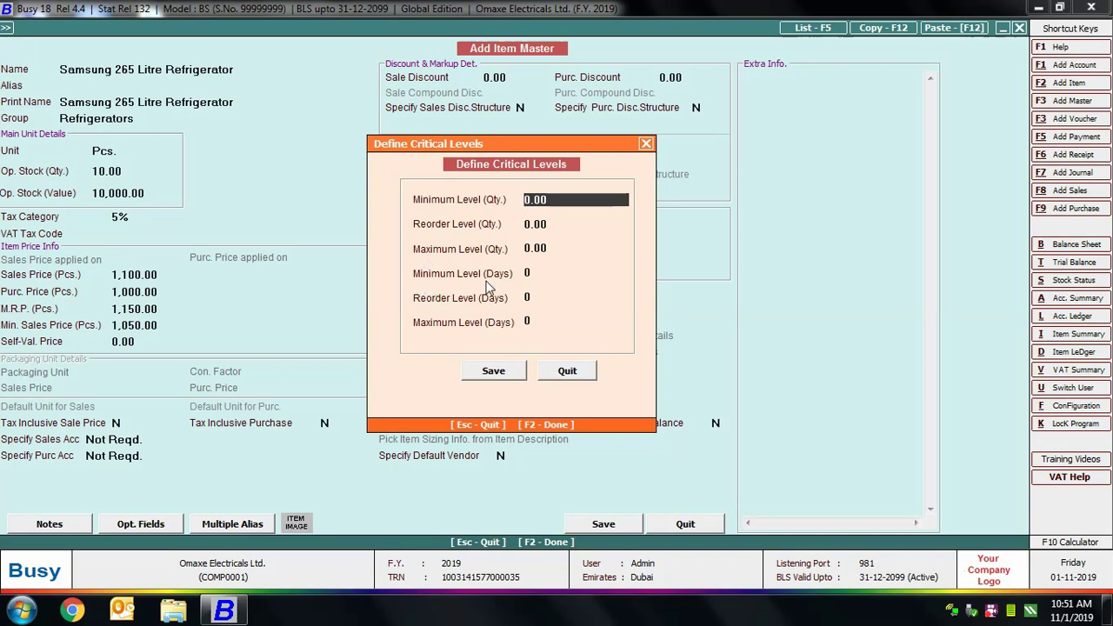
pyautogui.click(567, 370)
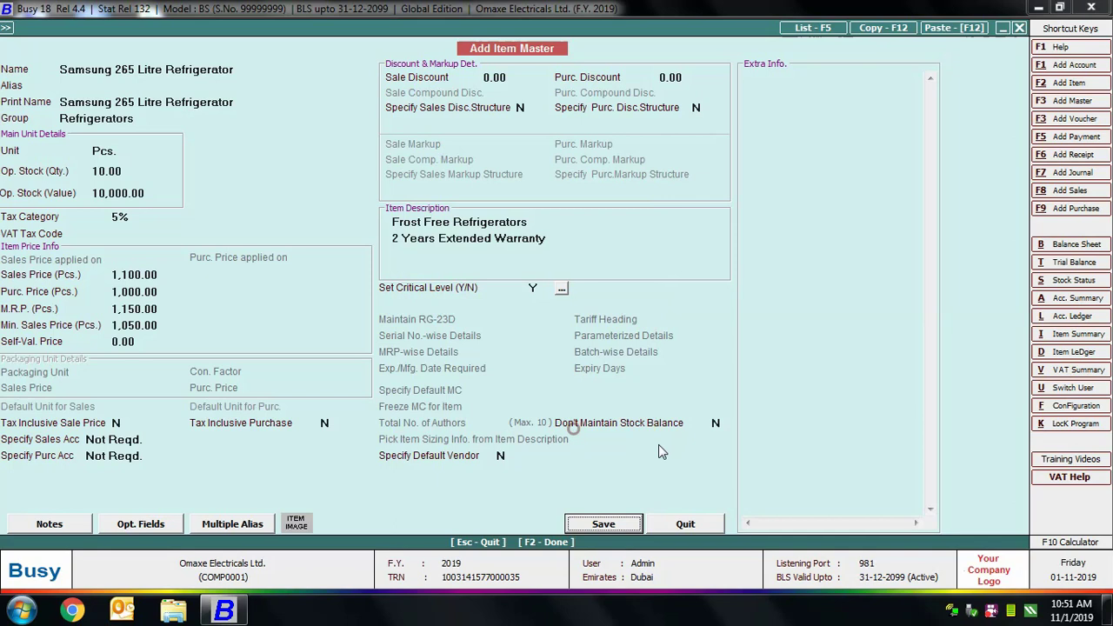
pyautogui.click(716, 424)
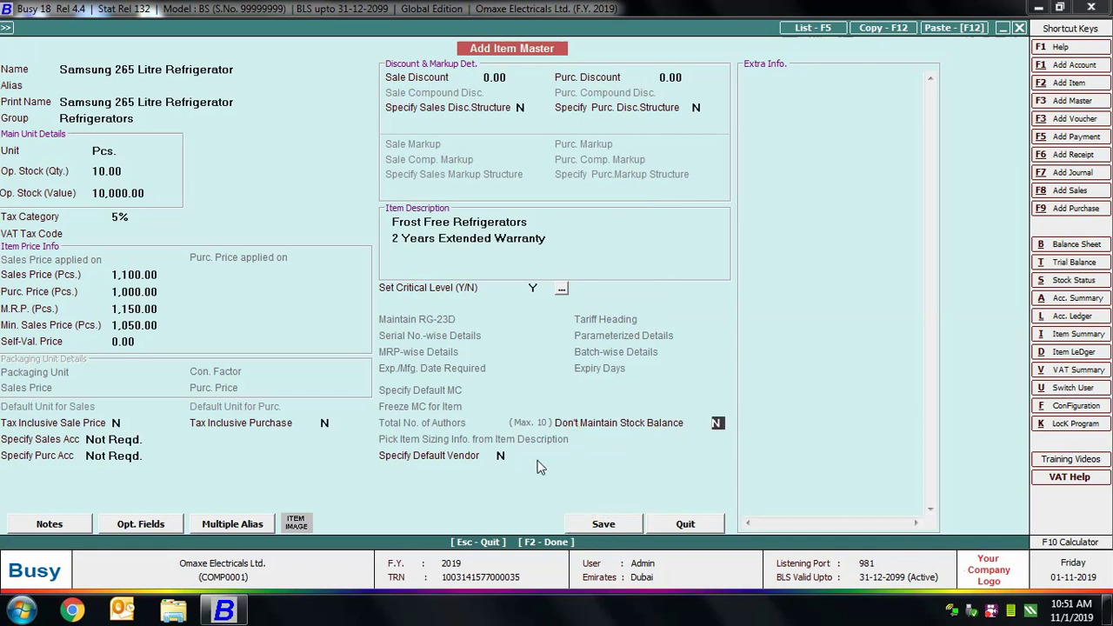
# - Set Specify Default Vendor to N after briefly choosing a vendor, and save the item
pyautogui.click(494, 459)
pyautogui.press('y')
pyautogui.press('Return')
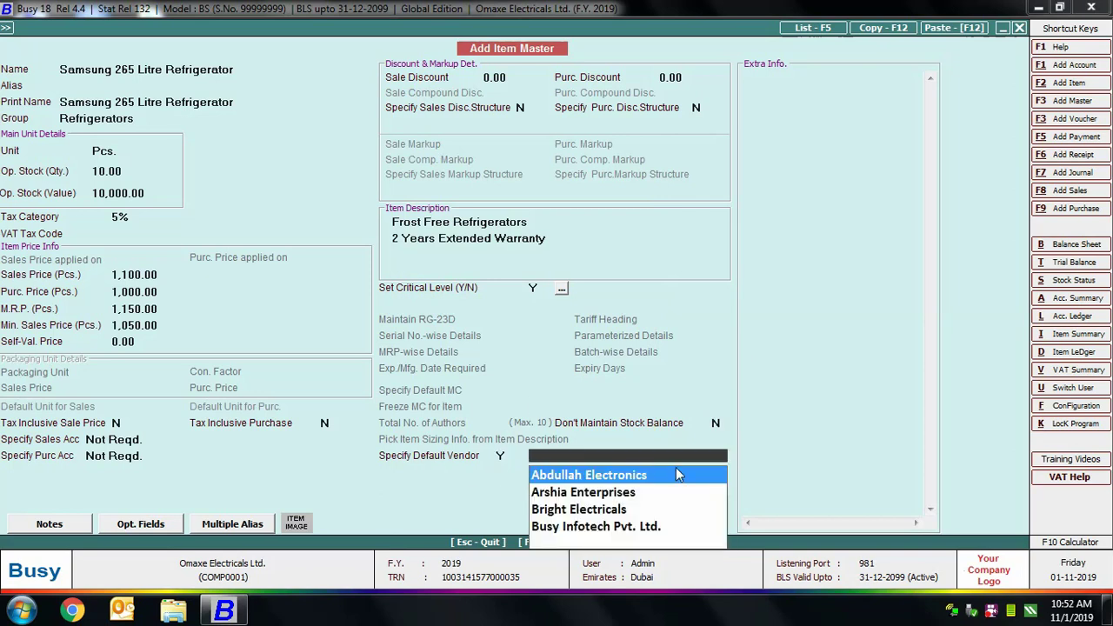
pyautogui.press('Return')
pyautogui.click(502, 454)
pyautogui.press('n')
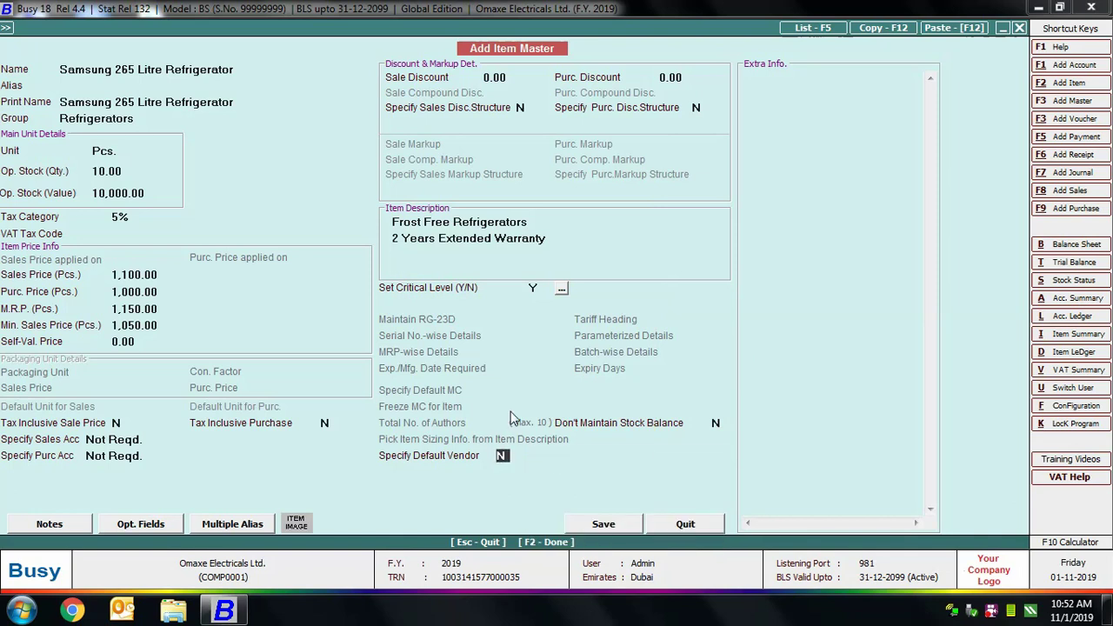
pyautogui.click(604, 525)
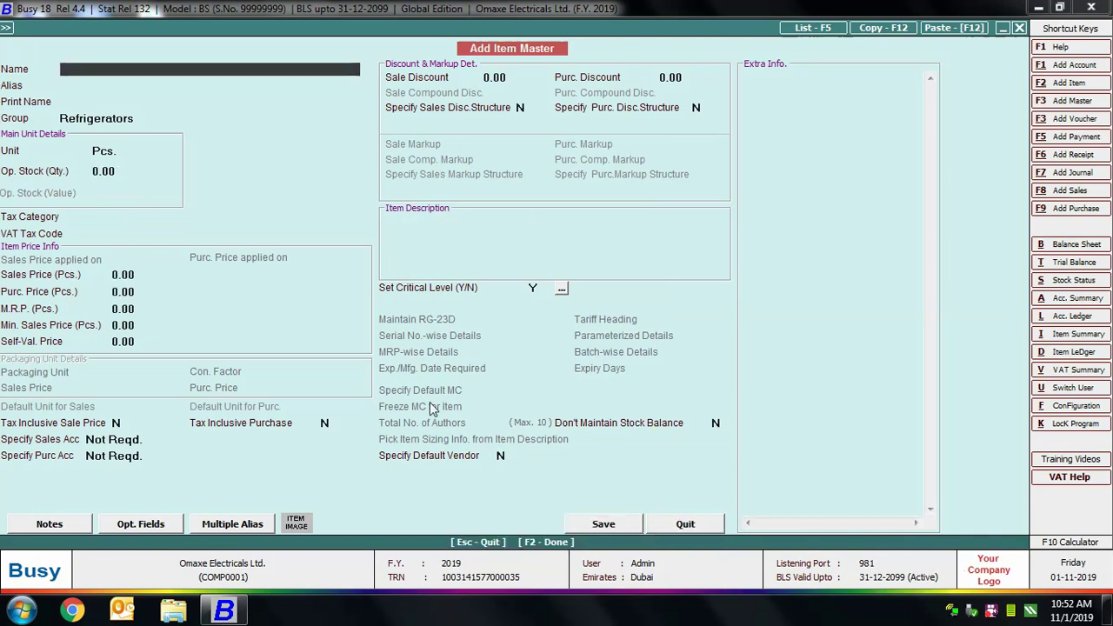
# - Create item 'AMC' in group General with unit N.A. and 5% tax category
pyautogui.write('AMC')
pyautogui.press('Return')
pyautogui.press('Return')
pyautogui.write('ge')
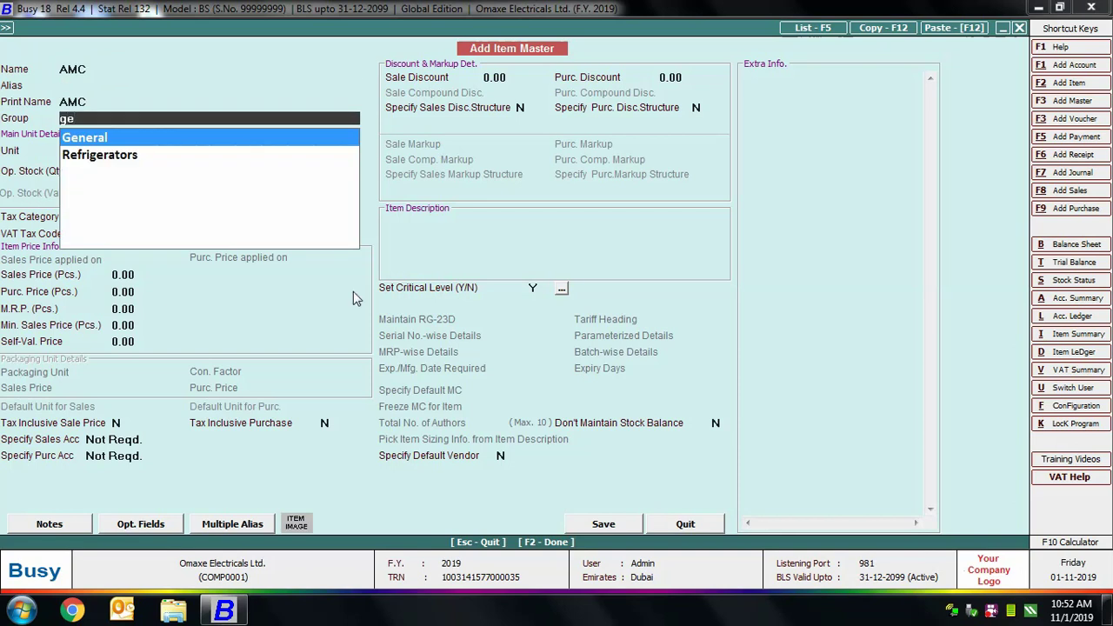
pyautogui.press('Return')
pyautogui.write('n')
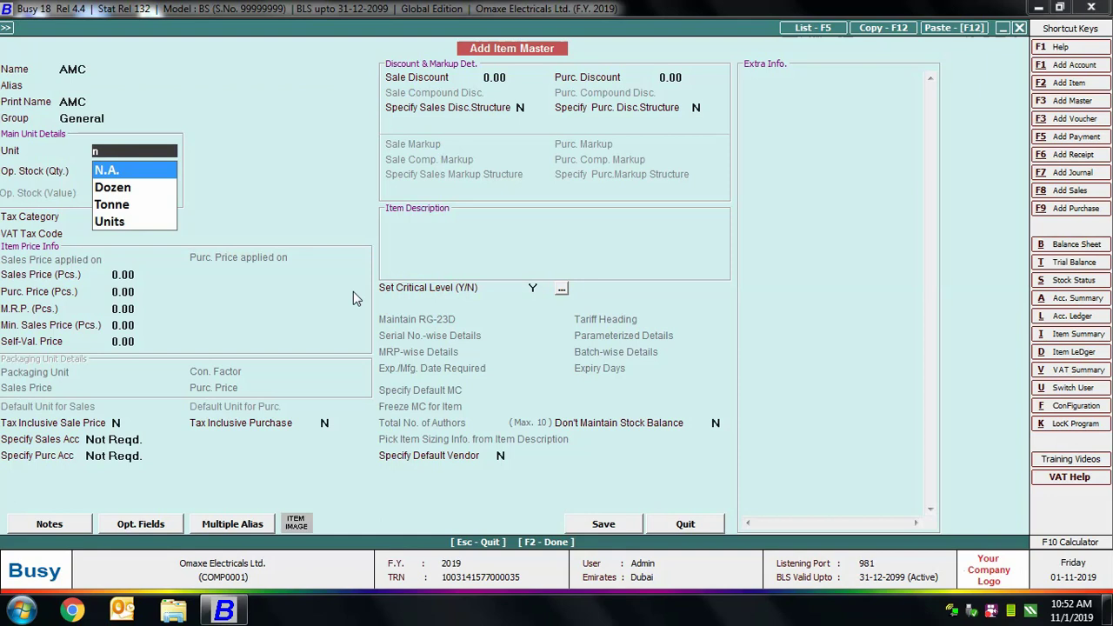
pyautogui.press('Return')
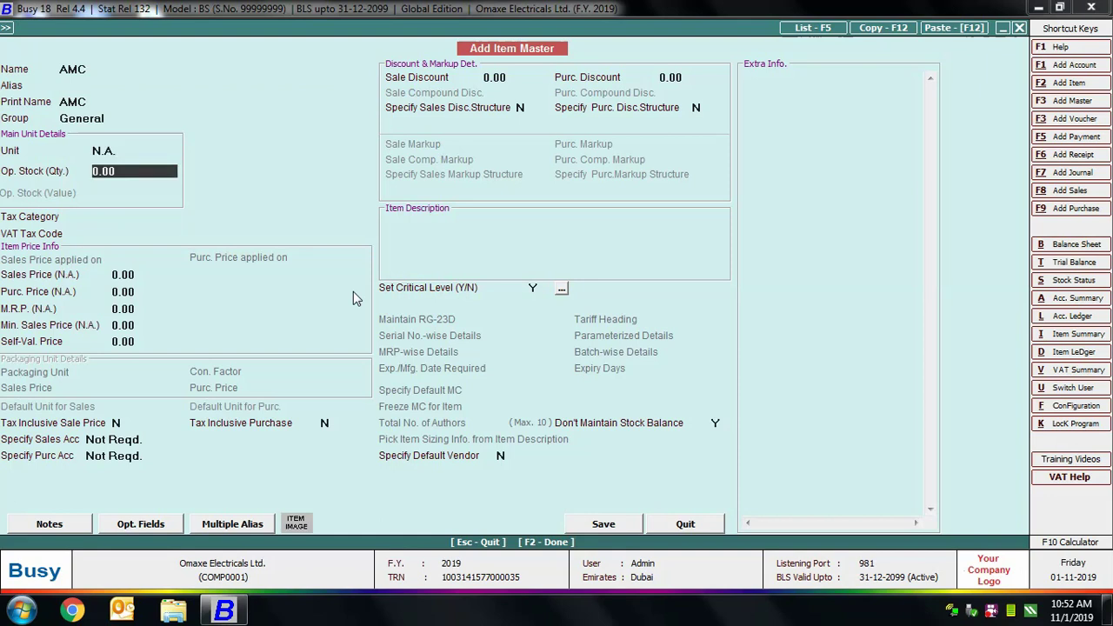
pyautogui.click(133, 217)
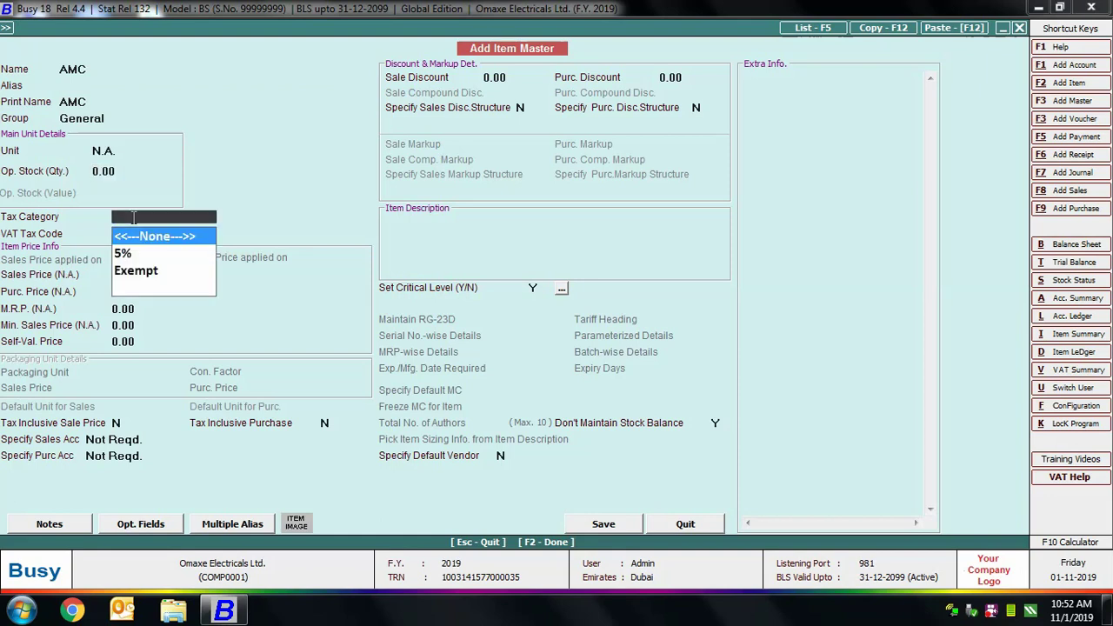
pyautogui.click(123, 253)
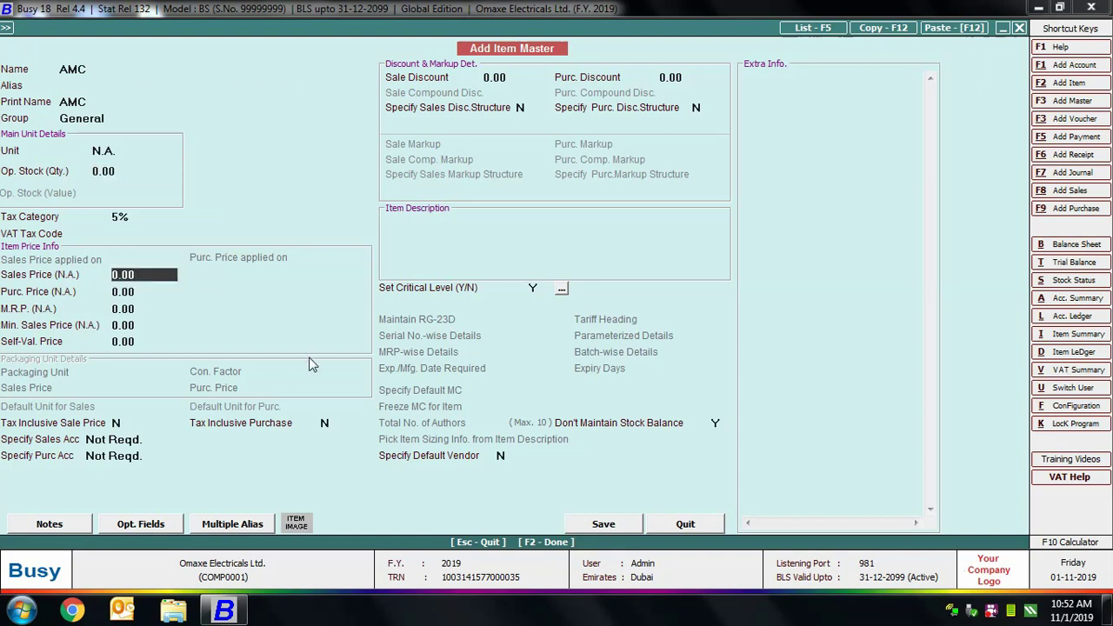
pyautogui.click(583, 427)
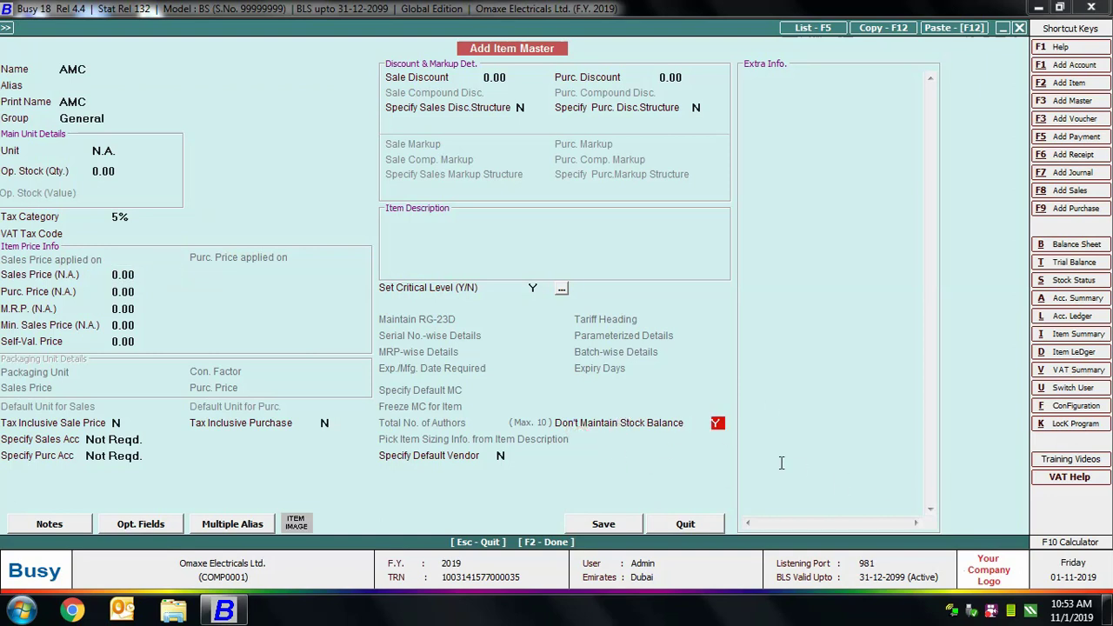
# - Dismiss the Can't Change stock balance warning and save the AMC item master
pyautogui.press('n')
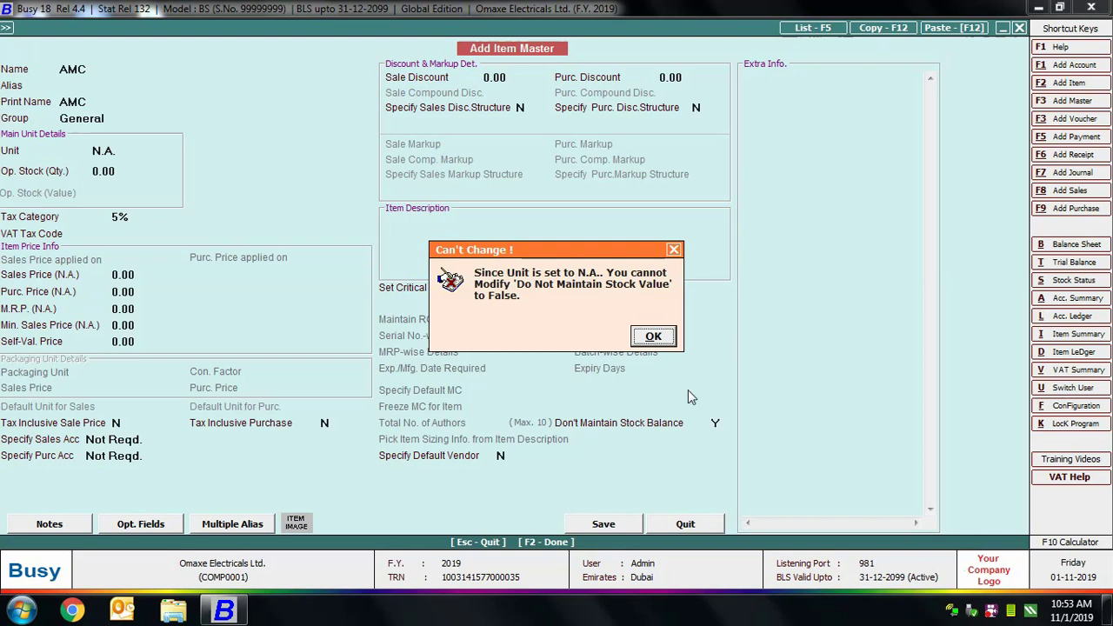
pyautogui.click(655, 339)
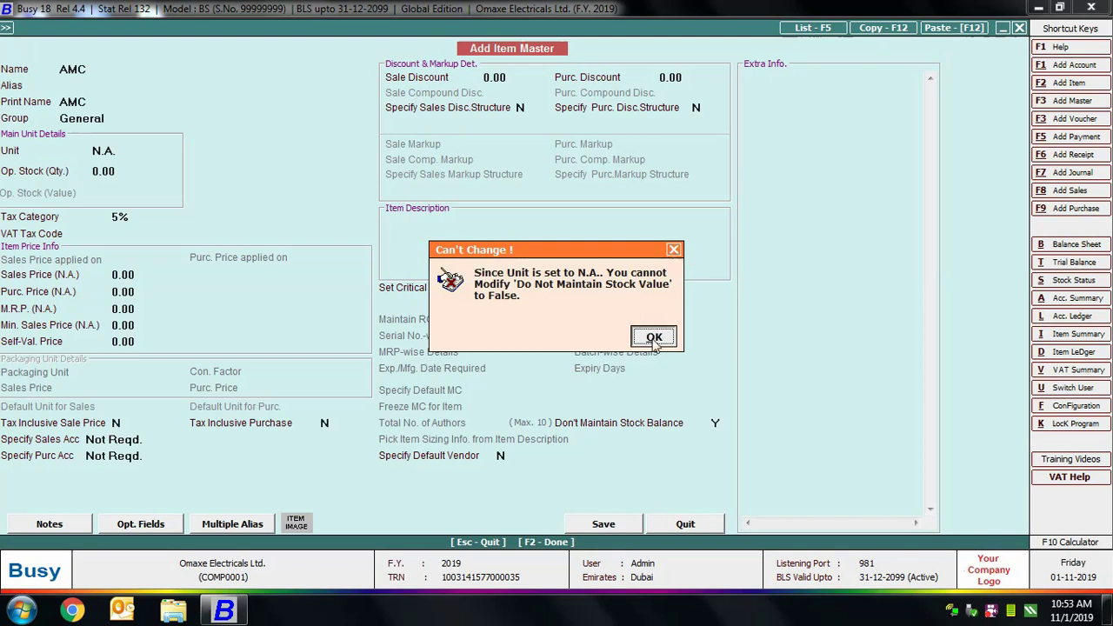
pyautogui.click(654, 338)
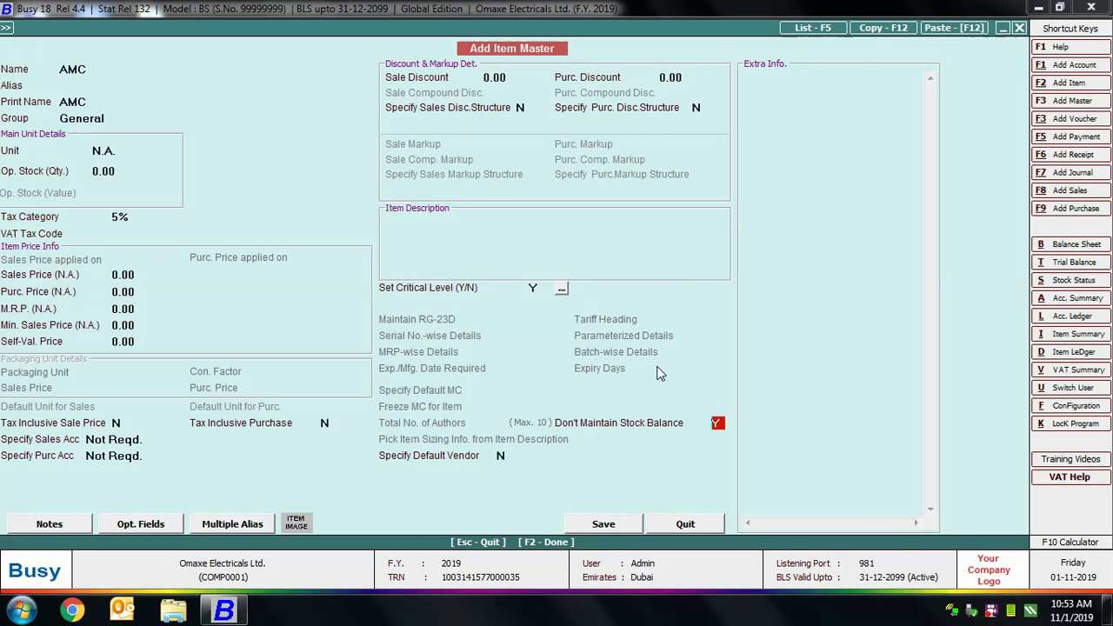
pyautogui.click(603, 523)
pyautogui.press('Escape')
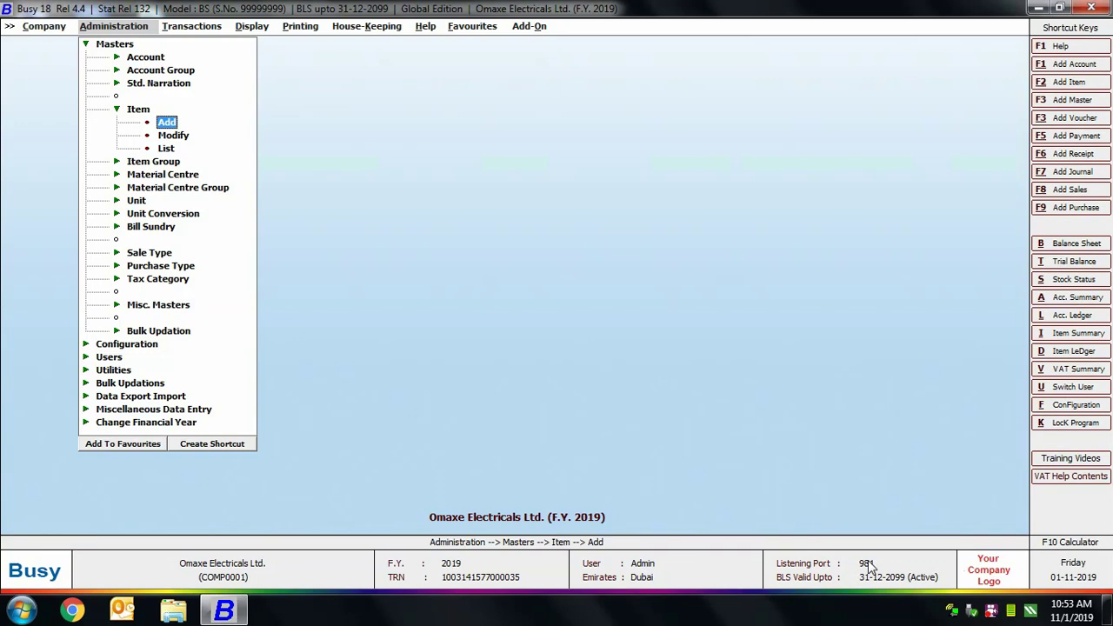
# - Escape out of the Item and Masters options to close the Administration menu
pyautogui.press('Escape')
pyautogui.press('Escape')
pyautogui.press('Escape')
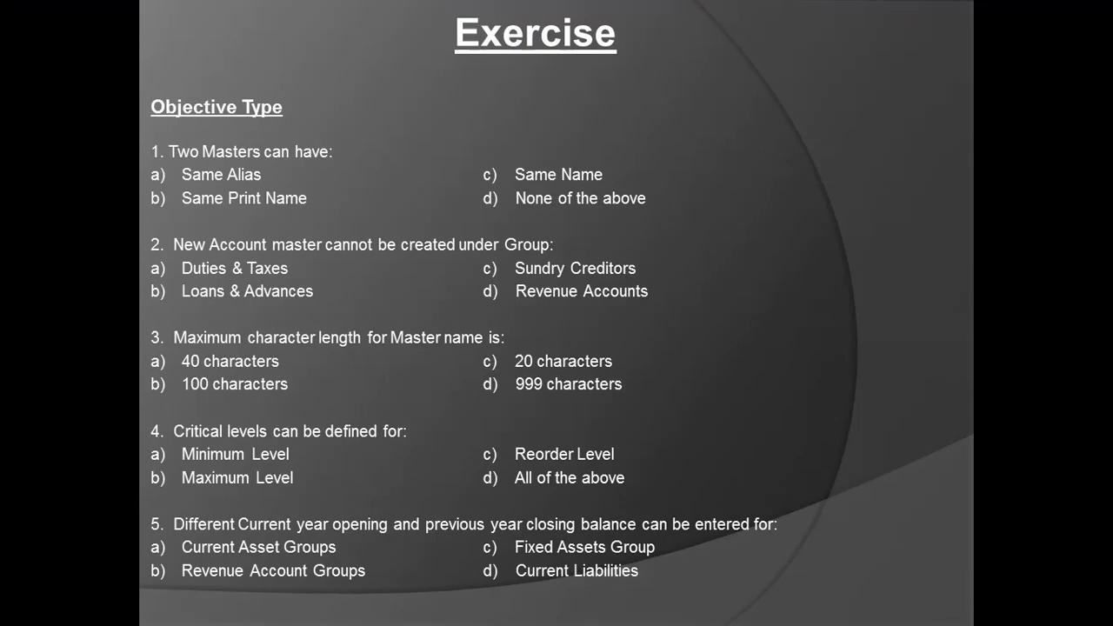
# - Advance through the practical exercise and items table slides to 'Thanks for Watching !!'
pyautogui.press('Right')
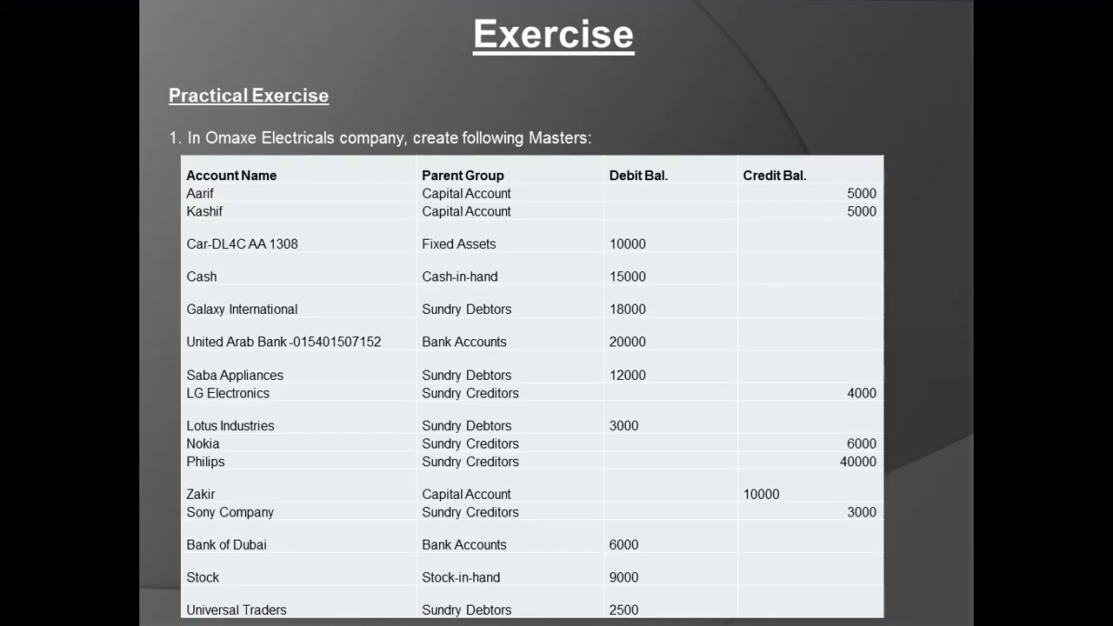
pyautogui.press('Right')
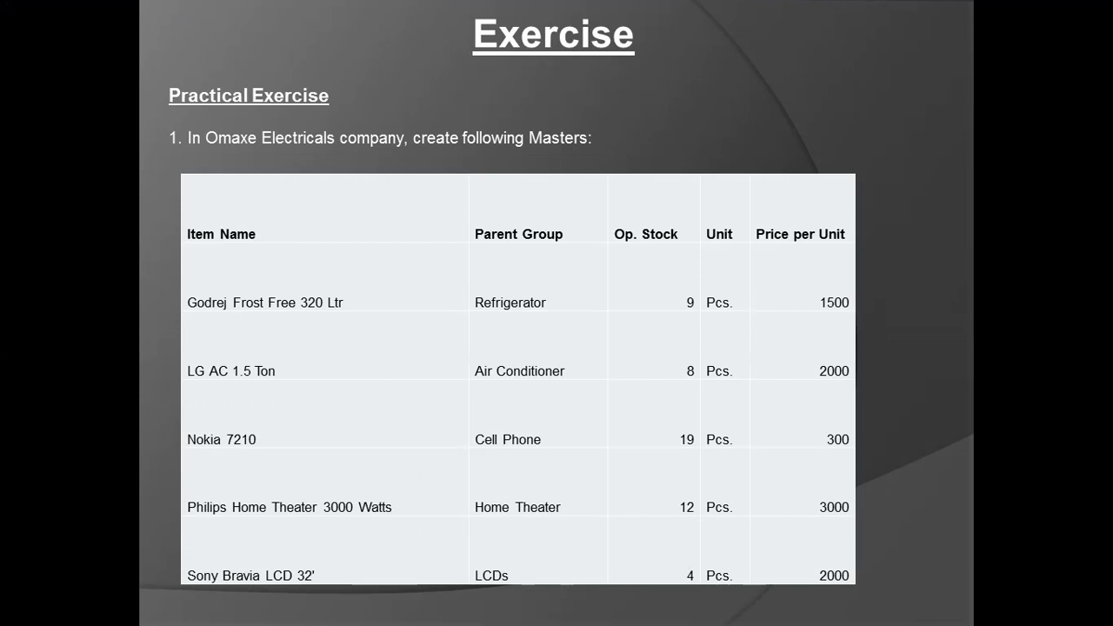
pyautogui.press('Right')
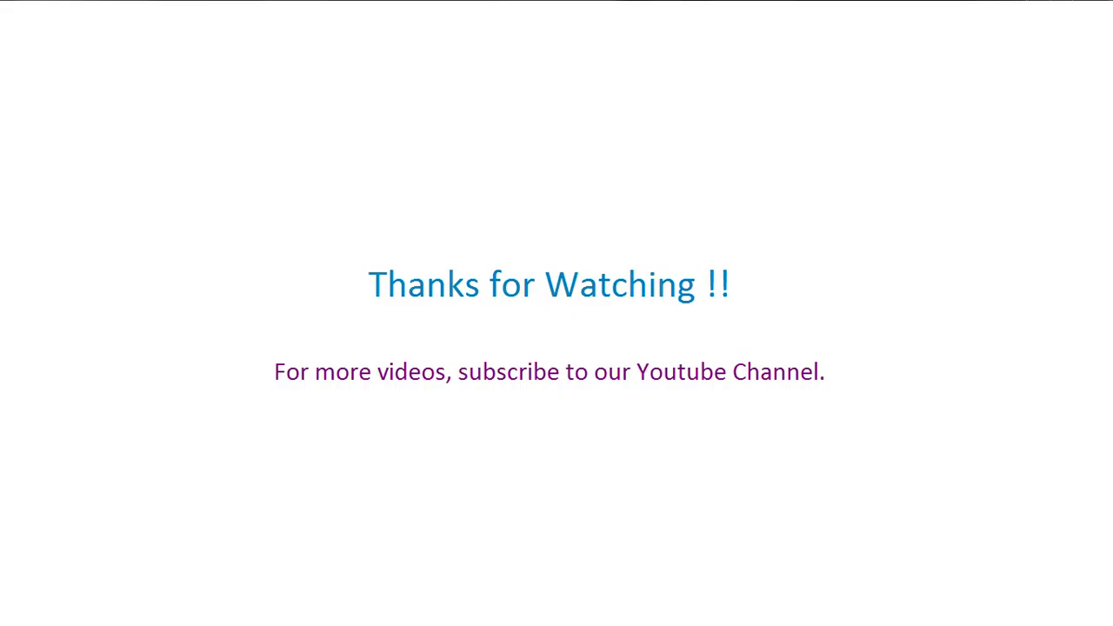